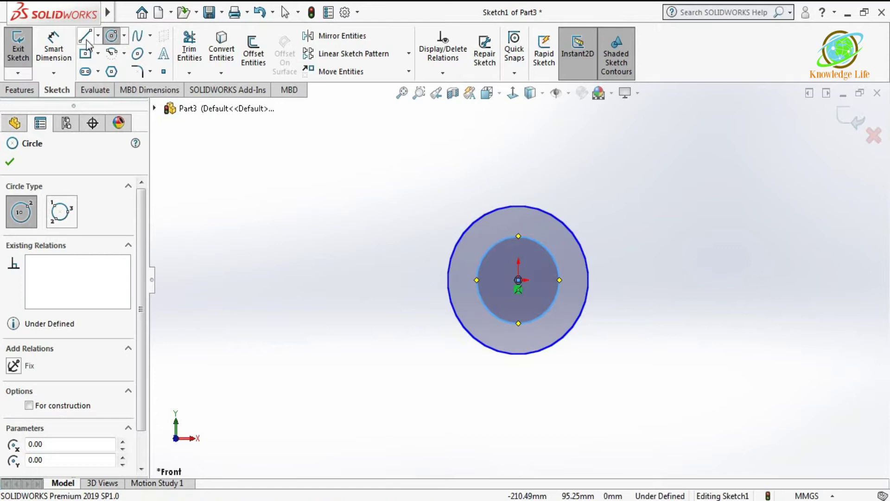
Step: Draw a horizontal line about 88 mm long through the centre, spanning the full diameter of the outer circle
{"action": "left_click", "coordinate": [85, 43]}
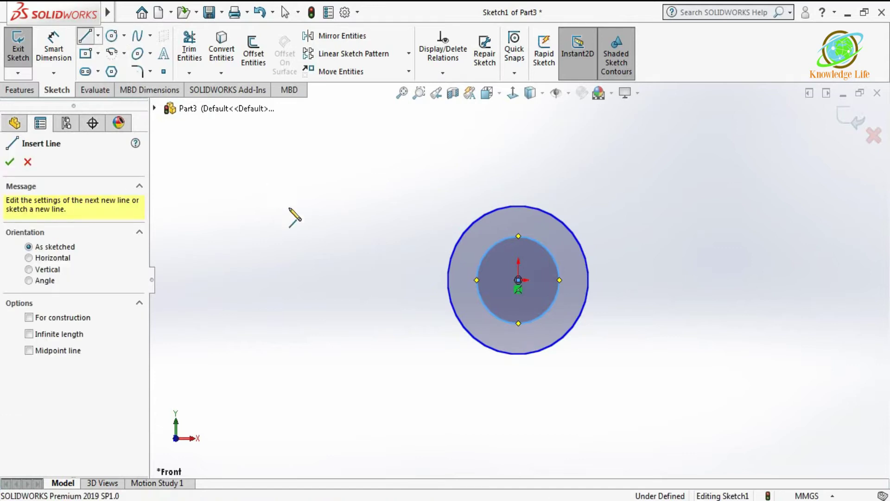
{"action": "left_click", "coordinate": [448, 280]}
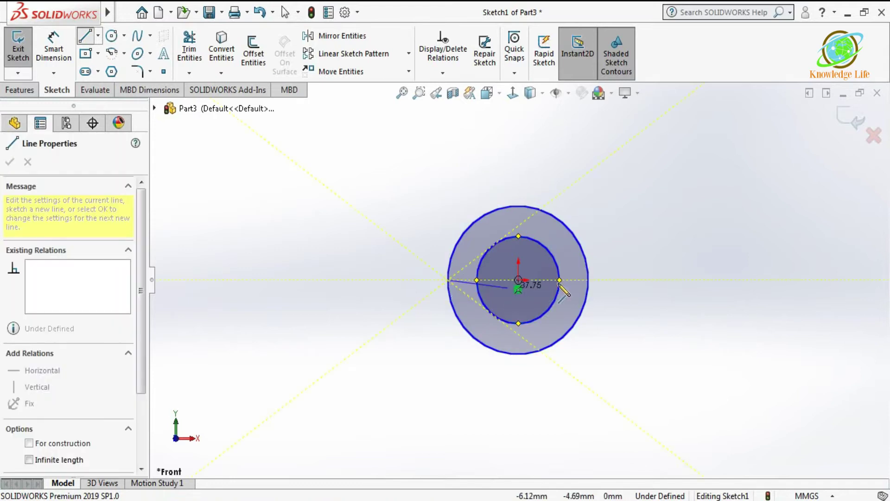
{"action": "left_click", "coordinate": [589, 280]}
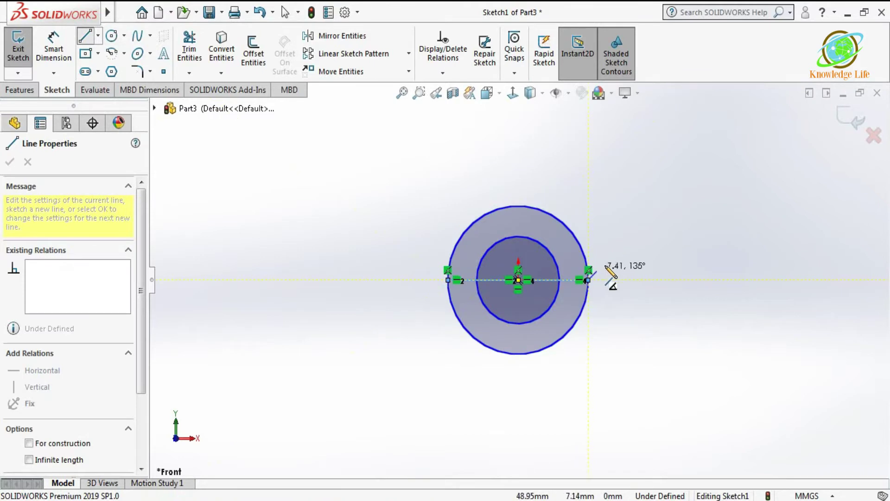
{"action": "key", "text": "Escape"}
{"action": "key", "text": "Escape"}
Step: Dimension the outer circle's diameter to 80 mm
{"action": "left_click", "coordinate": [54, 47]}
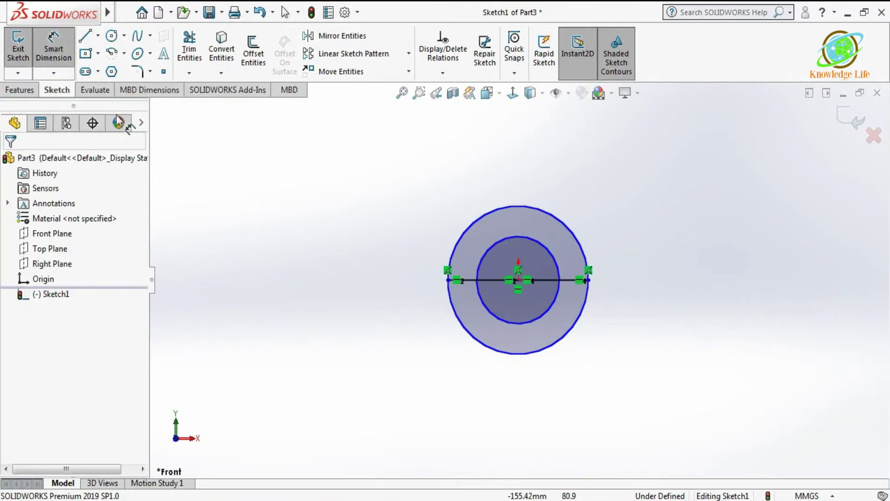
{"action": "left_click", "coordinate": [520, 205]}
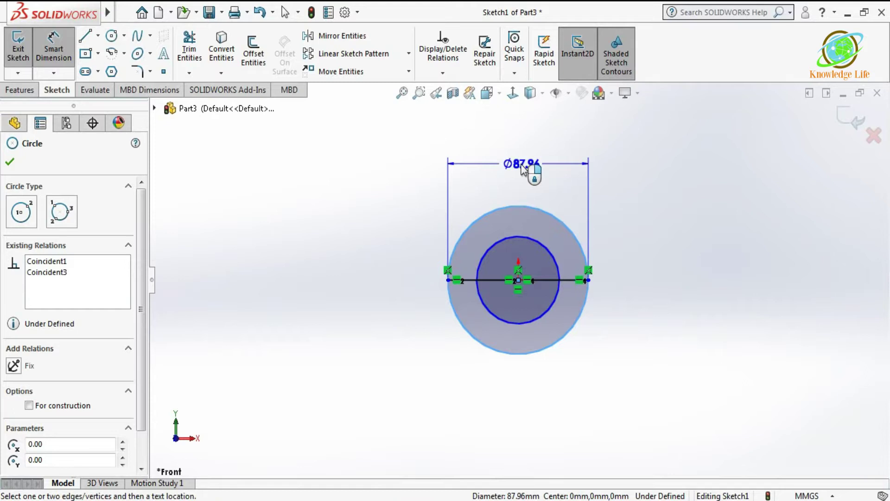
{"action": "left_click", "coordinate": [521, 168]}
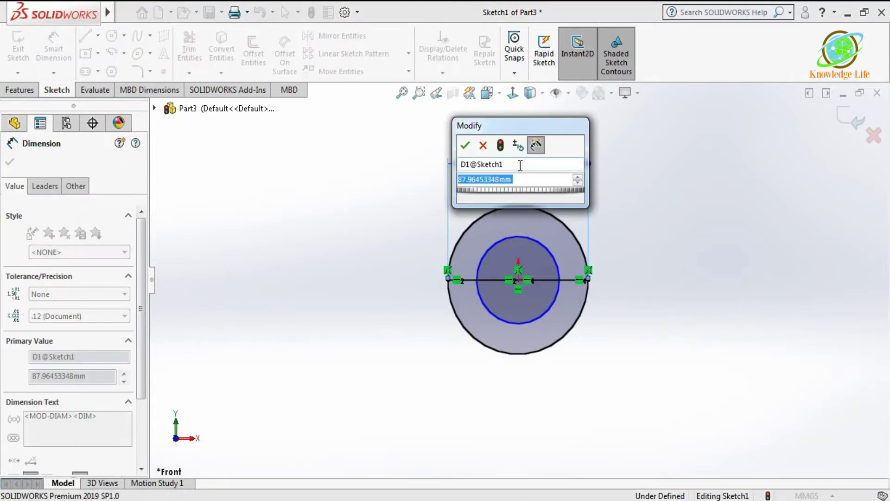
{"action": "type", "text": "80"}
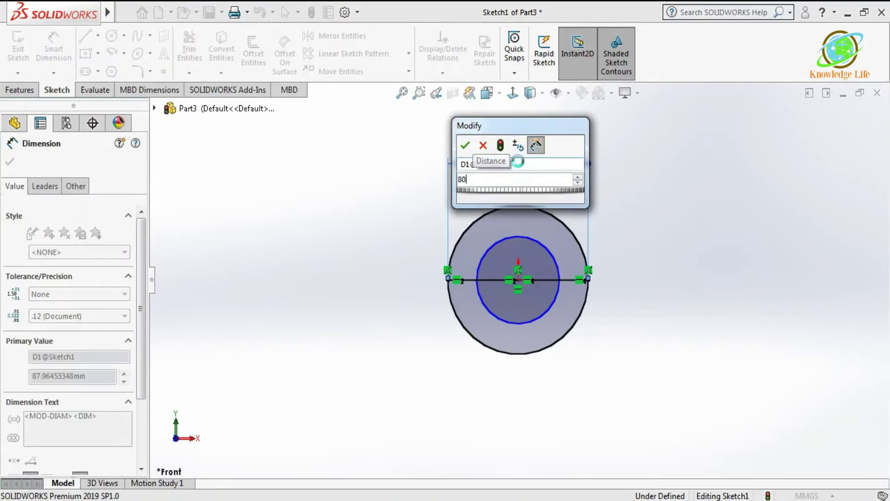
{"action": "key", "text": "Return"}
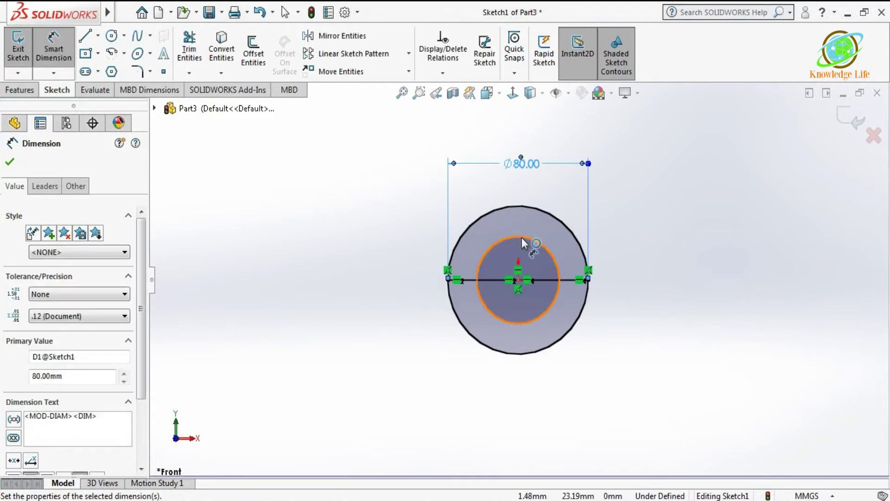
Step: Dimension the inner circle's diameter to 48 mm
{"action": "left_click", "coordinate": [552, 205]}
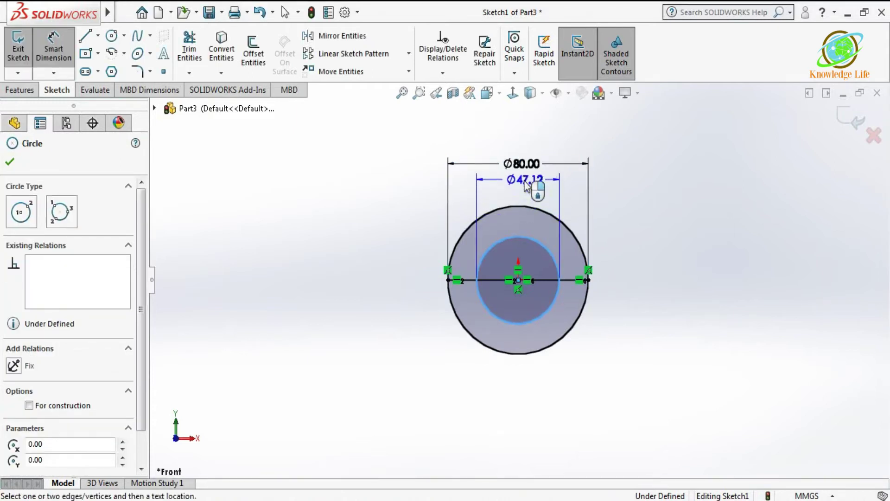
{"action": "left_click", "coordinate": [525, 182]}
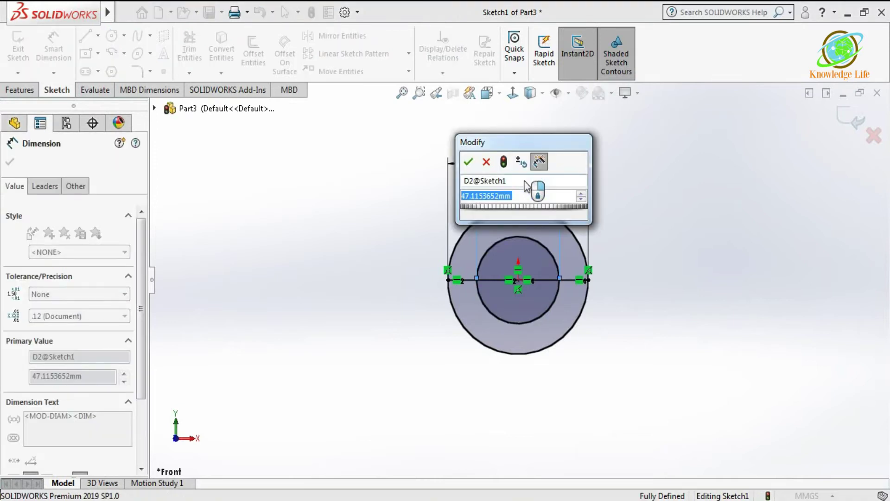
{"action": "type", "text": "48"}
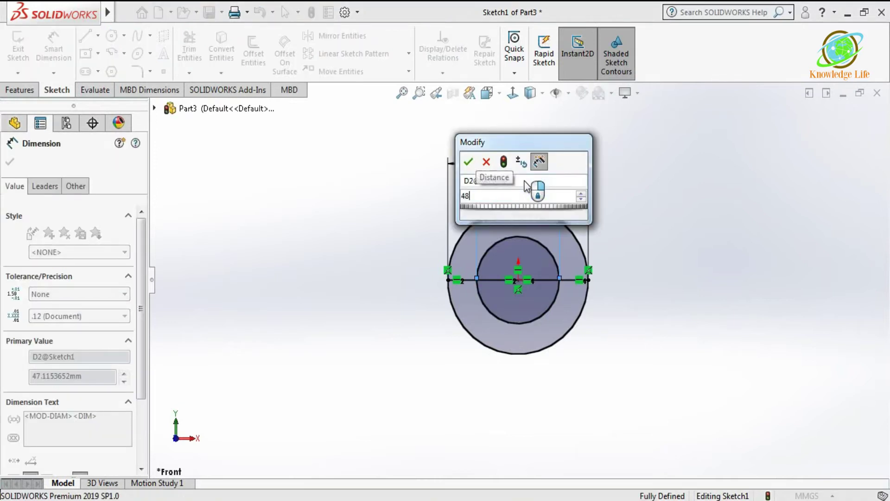
{"action": "key", "text": "Return"}
Step: Trim the lower halves of both circles and the line segment inside the inner circle, and exit the sketch
{"action": "left_click", "coordinate": [189, 51]}
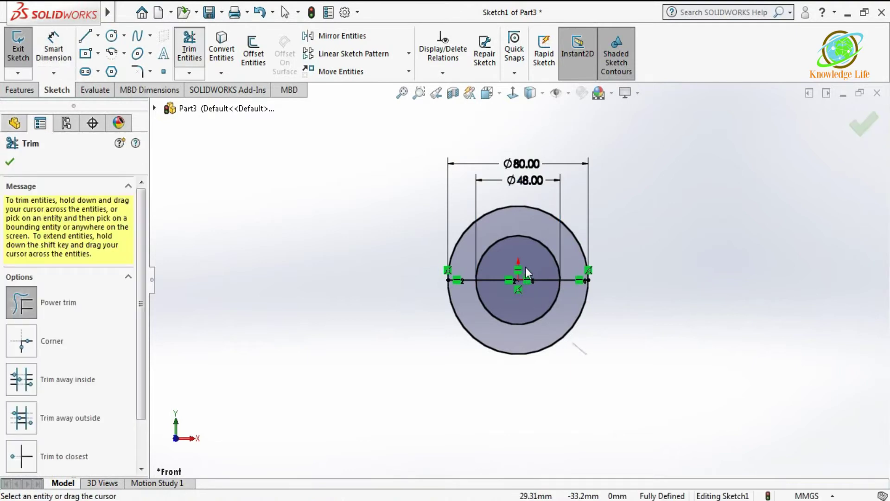
{"action": "left_click_drag", "start_coordinate": [563, 335], "coordinate": [586, 355]}
{"action": "mouse_move", "coordinate": [529, 277]}
{"action": "left_mouse_down"}
{"action": "mouse_move", "coordinate": [540, 316]}
{"action": "mouse_move", "coordinate": [531, 279]}
{"action": "left_mouse_up"}
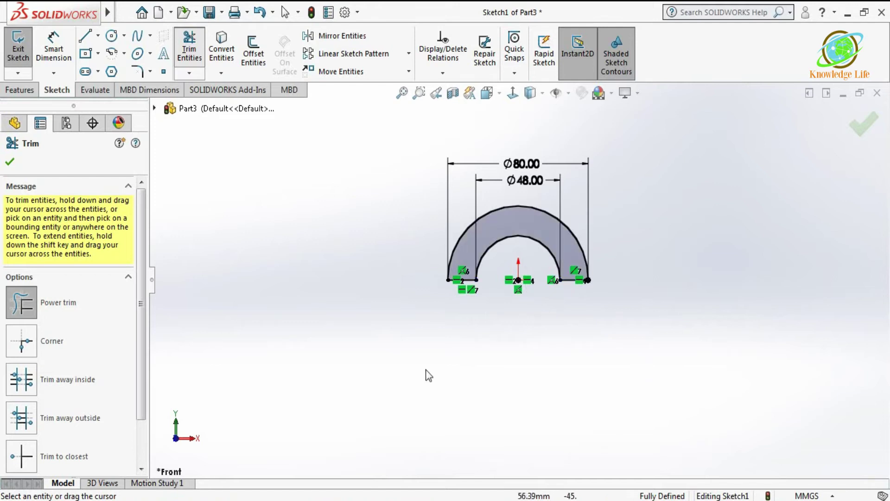
{"action": "left_click", "coordinate": [9, 163]}
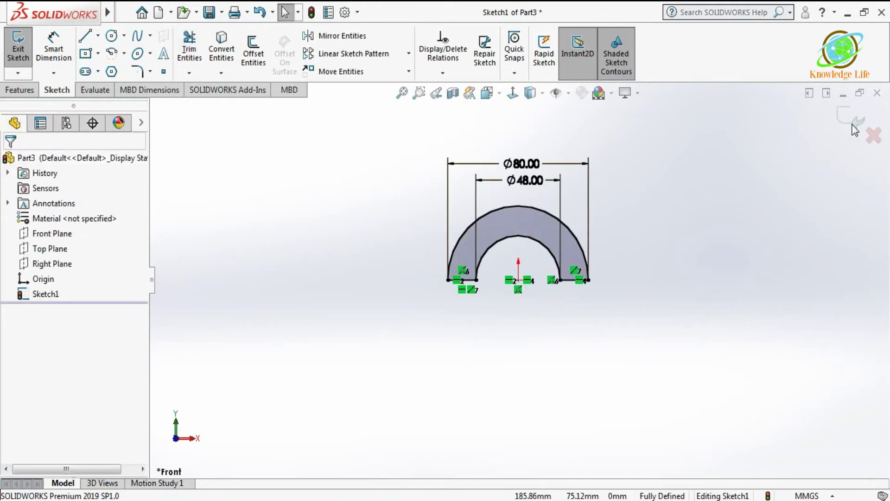
{"action": "left_click", "coordinate": [852, 119]}
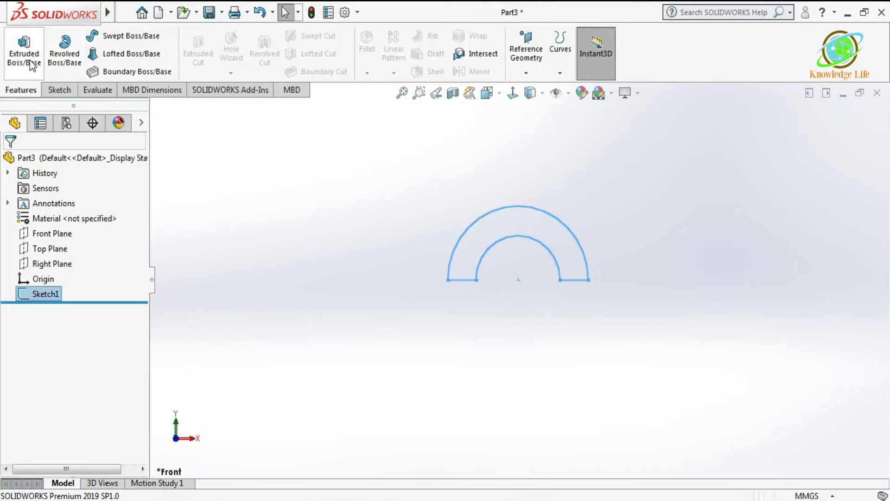
Step: Extrude the half-ring profile 64 mm with the Mid Plane end condition
{"action": "left_click", "coordinate": [27, 73]}
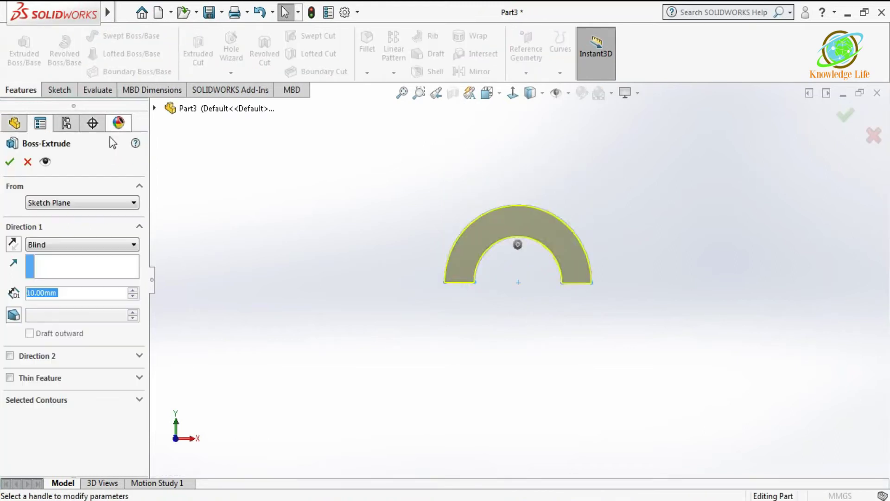
{"action": "left_click", "coordinate": [111, 250]}
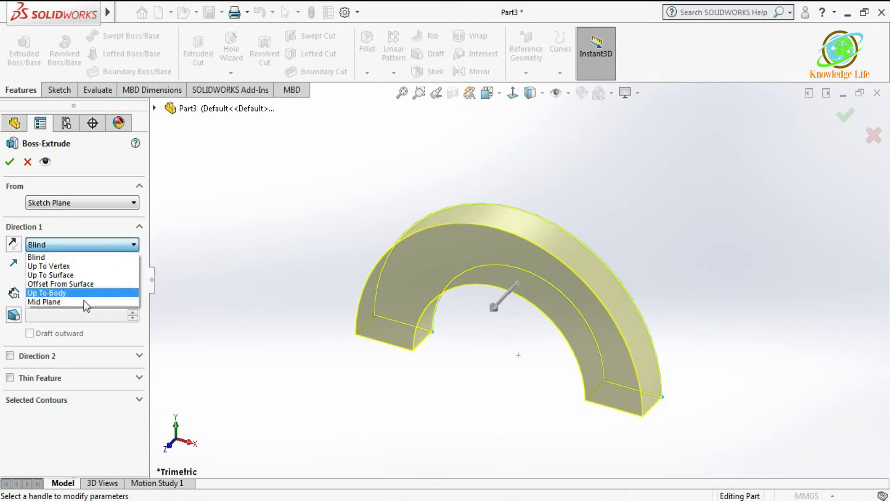
{"action": "left_click", "coordinate": [88, 301]}
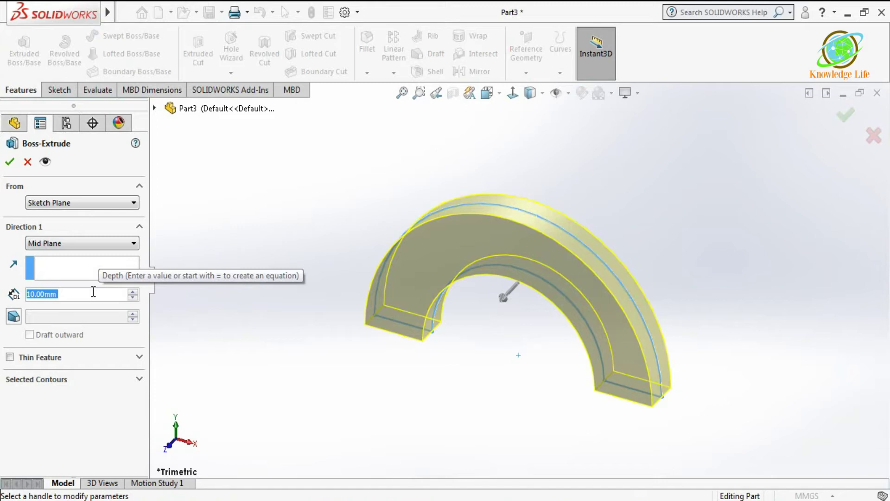
{"action": "double_click", "coordinate": [63, 293]}
{"action": "type", "text": "64"}
{"action": "key", "text": "Return"}
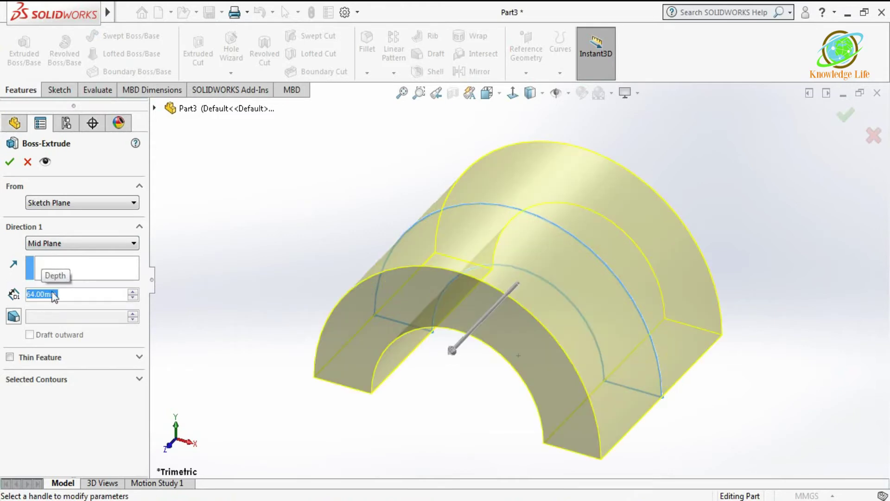
{"action": "left_click", "coordinate": [9, 163]}
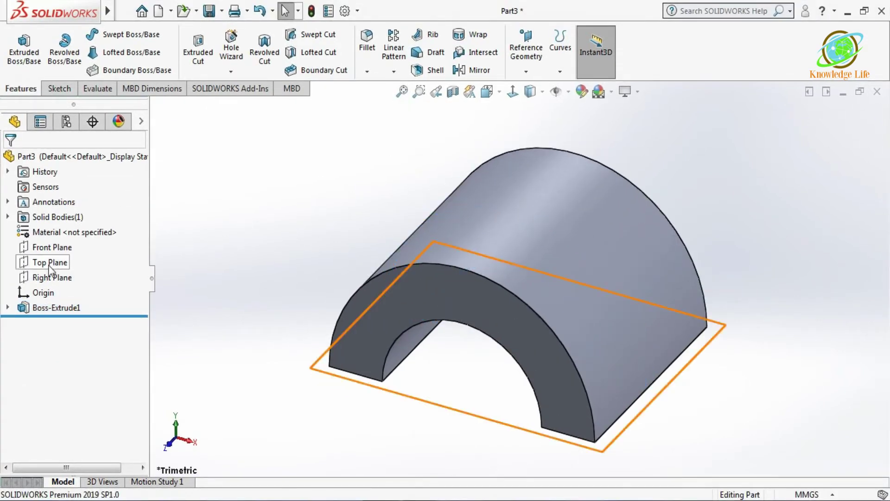
Step: Create a reference plane offset 88 mm (64+24) from the Right Plane
{"action": "left_click", "coordinate": [58, 278]}
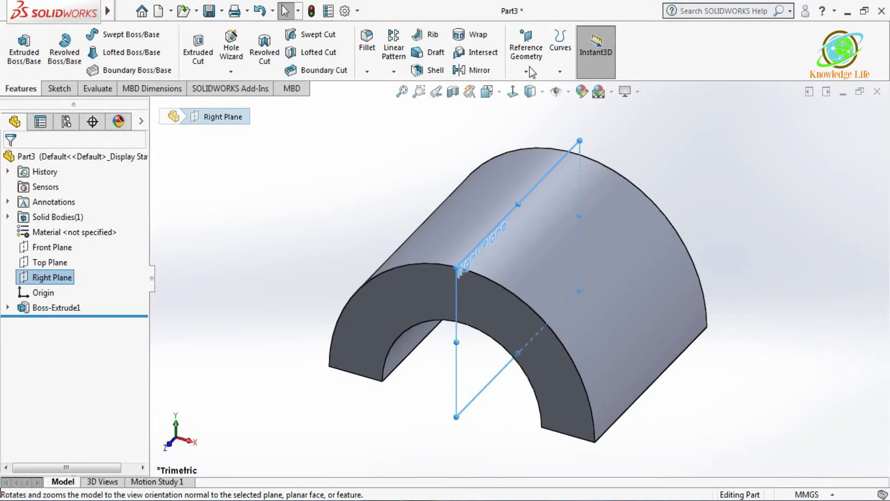
{"action": "key", "text": "z"}
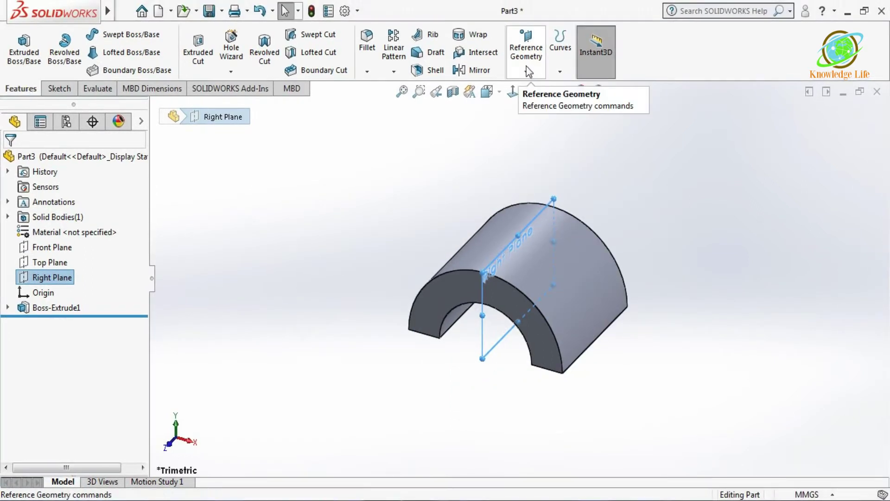
{"action": "left_click", "coordinate": [527, 71]}
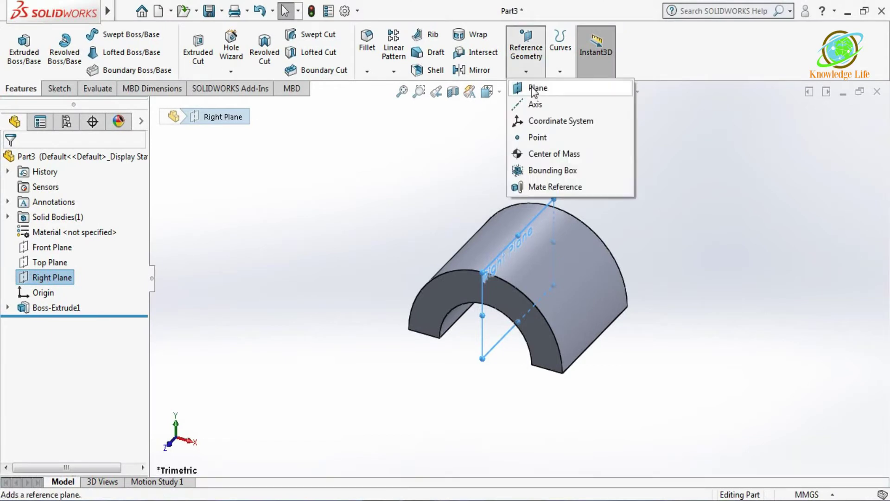
{"action": "left_click", "coordinate": [530, 88]}
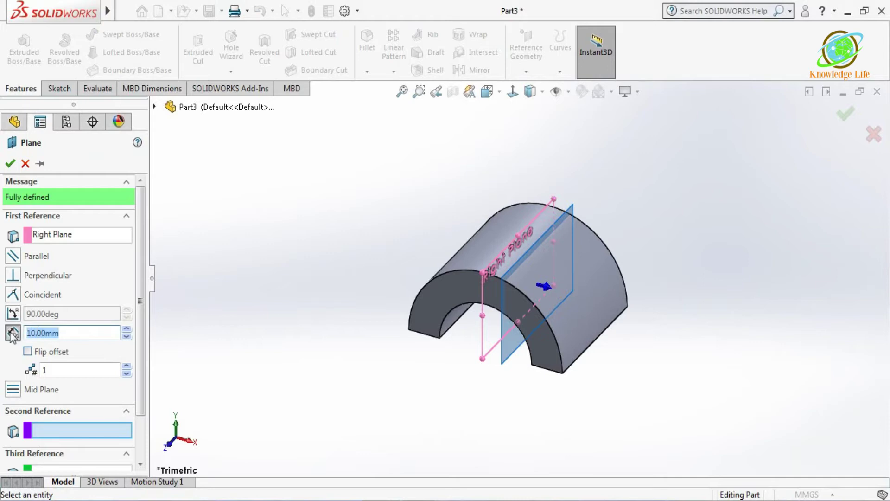
{"action": "type", "text": "64+2"}
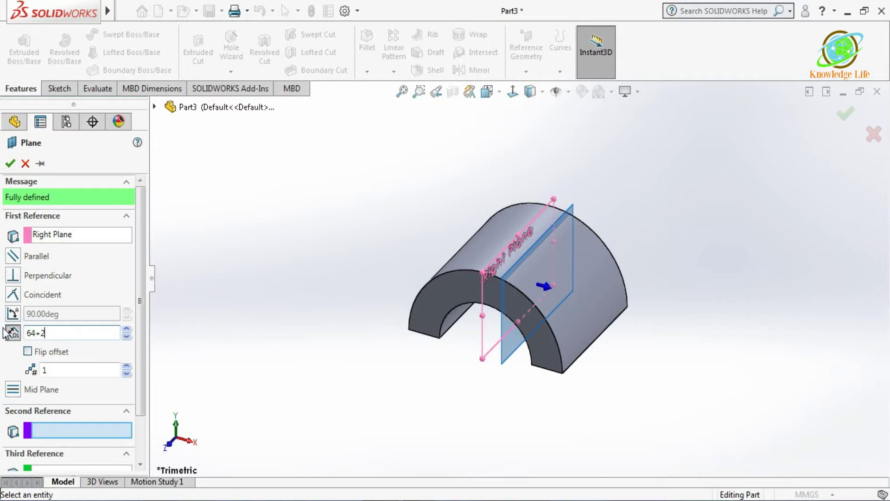
{"action": "type", "text": "4"}
{"action": "key", "text": "Return"}
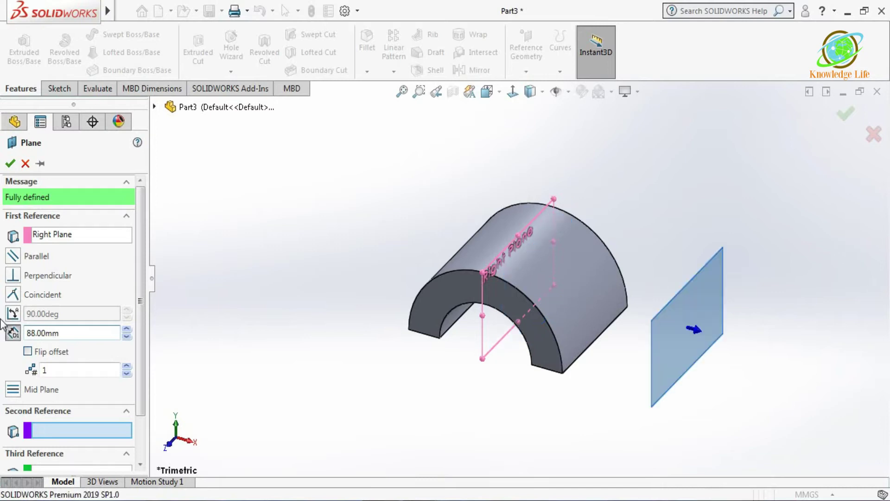
{"action": "left_click", "coordinate": [10, 166]}
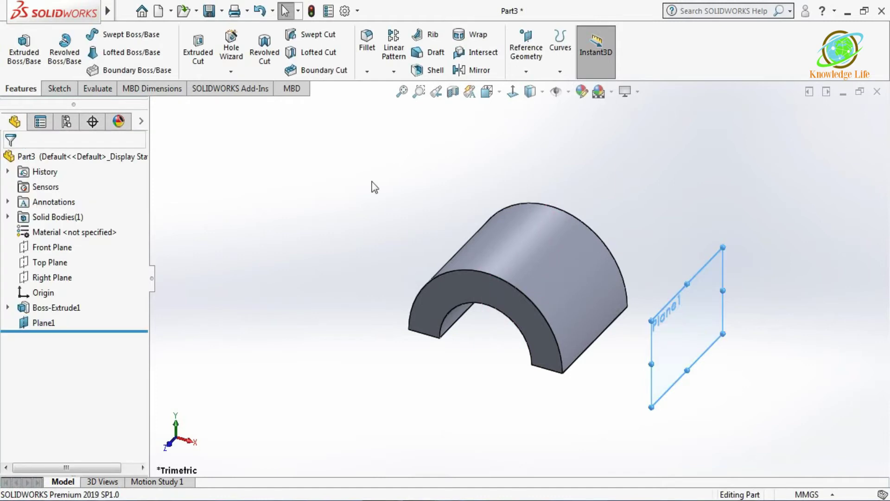
Step: Deselect the new offset plane and turn off Instant3D
{"action": "left_click", "coordinate": [711, 271]}
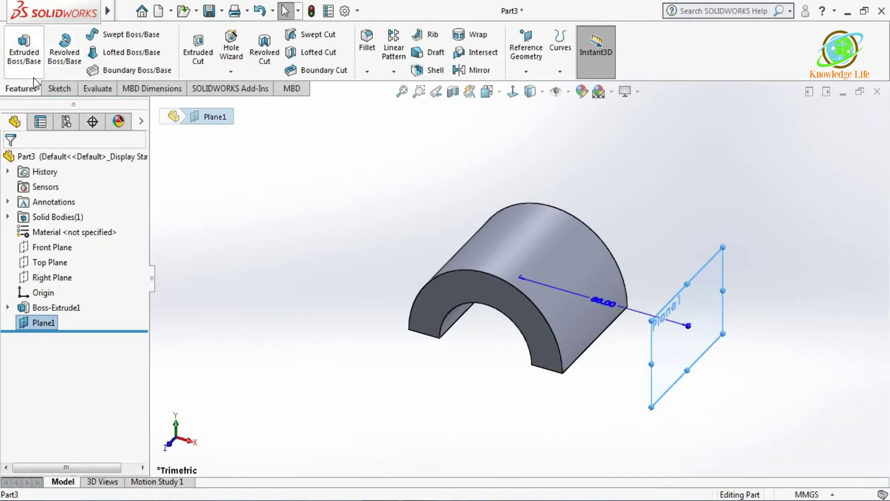
{"action": "left_click", "coordinate": [512, 158]}
{"action": "left_click", "coordinate": [596, 51]}
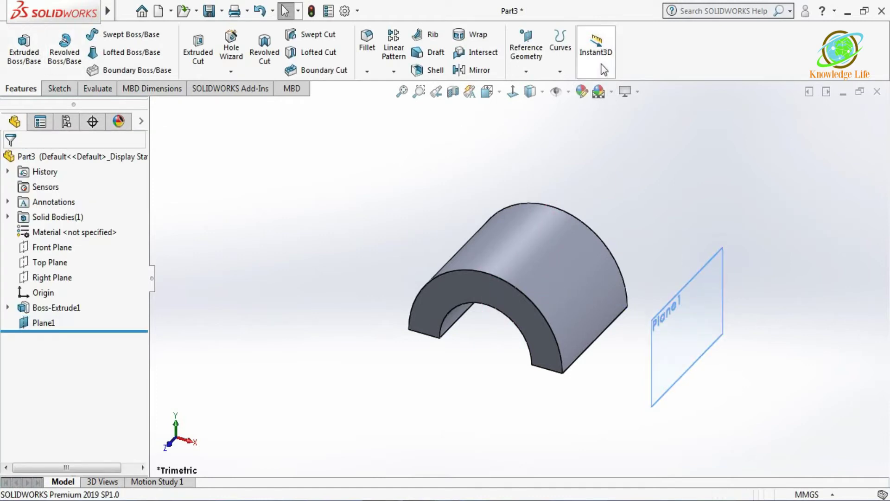
Step: Start a sketch on the offset plane beside the half-ring body and view it face-on
{"action": "left_click", "coordinate": [721, 274]}
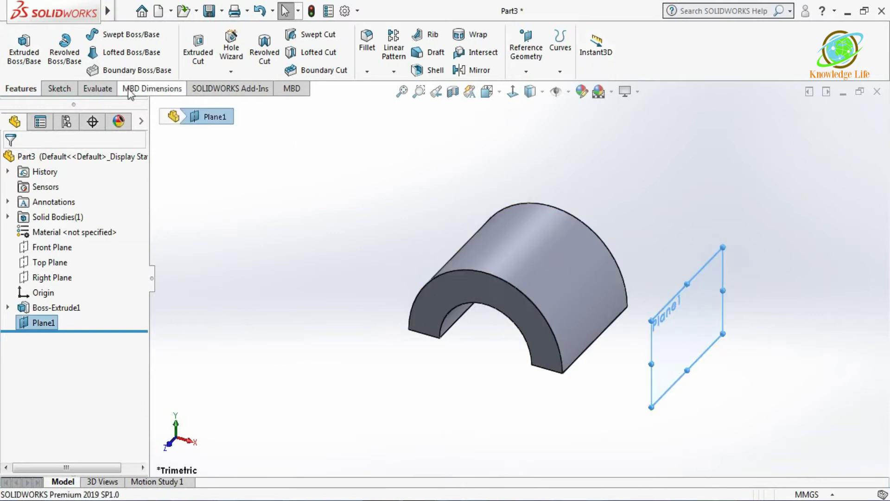
{"action": "left_click", "coordinate": [53, 87]}
{"action": "left_click", "coordinate": [29, 56]}
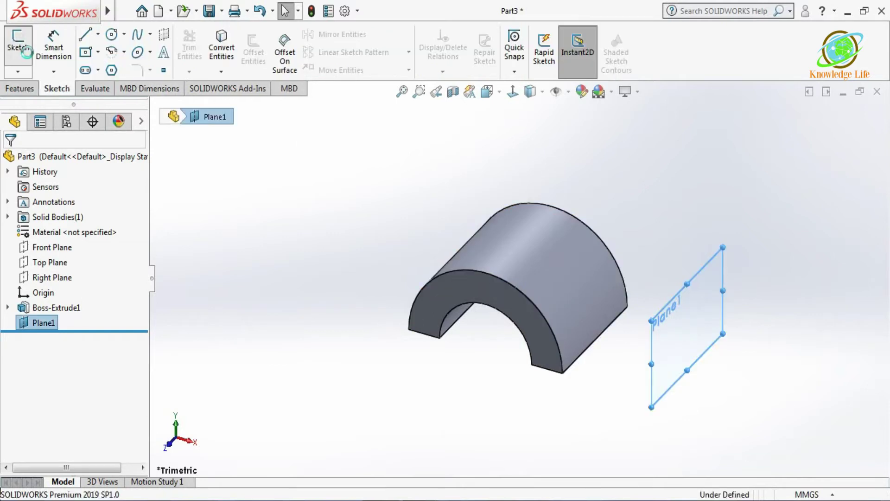
{"action": "left_click", "coordinate": [513, 92]}
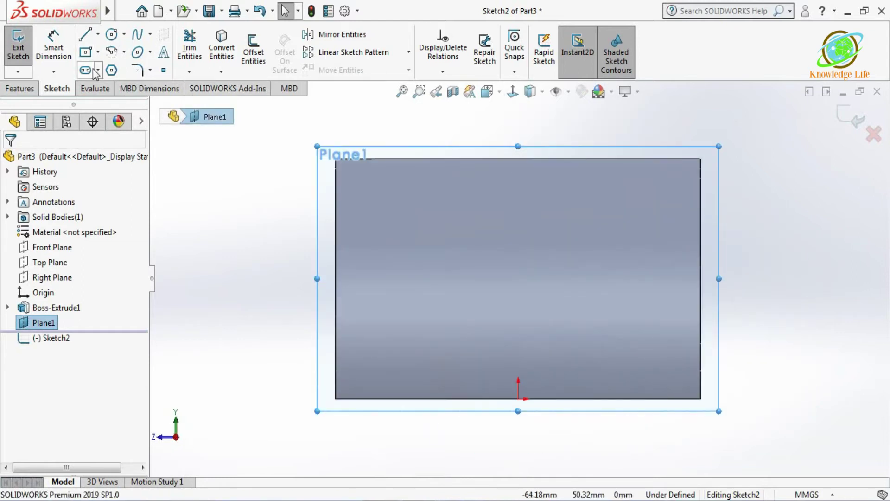
Step: Sketch a corner rectangle about 20 by 7 mm around the origin, with its lower side on the body's bottom edge
{"action": "left_click", "coordinate": [97, 52]}
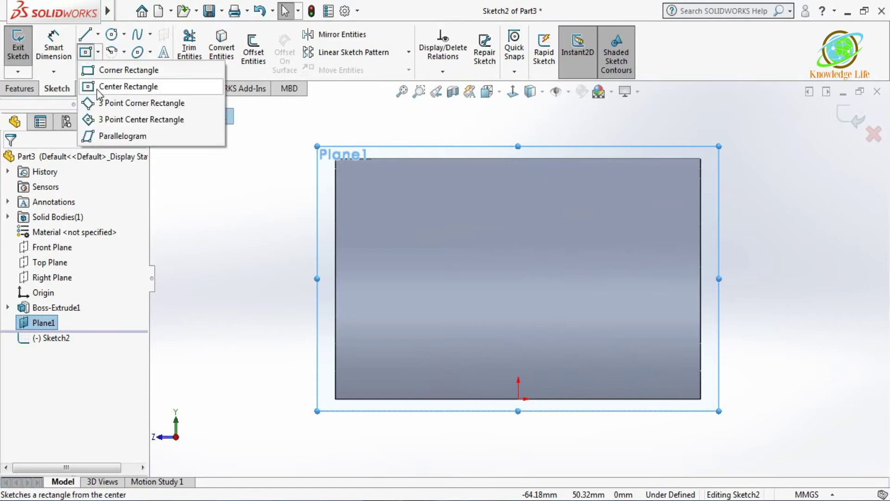
{"action": "left_click", "coordinate": [111, 87]}
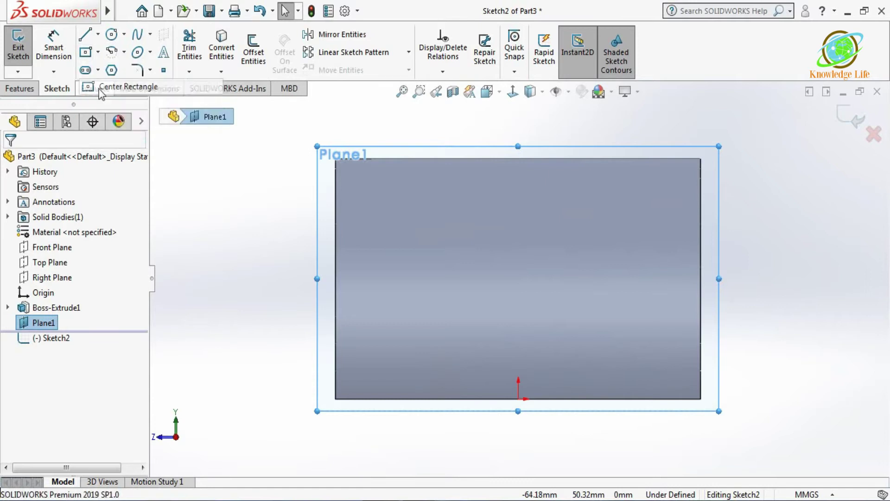
{"action": "left_click", "coordinate": [98, 52]}
{"action": "left_click", "coordinate": [114, 69]}
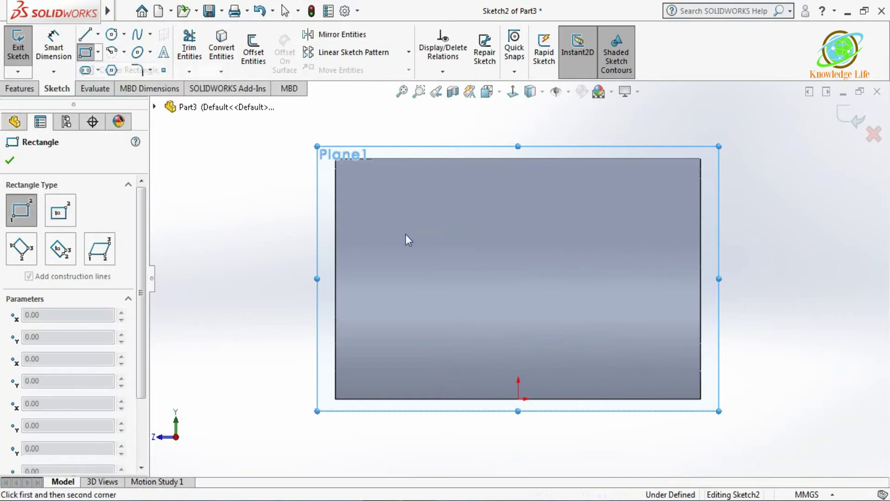
{"action": "left_click", "coordinate": [467, 357]}
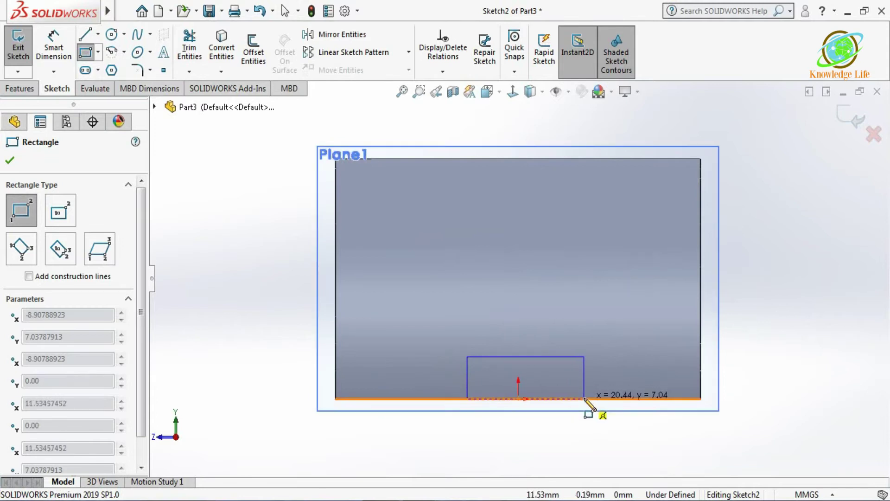
{"action": "left_click", "coordinate": [584, 399]}
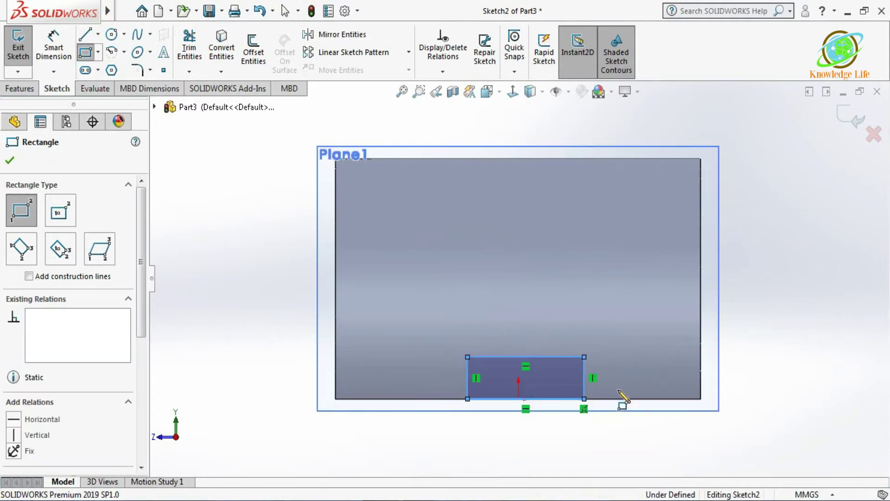
{"action": "key", "text": "Escape"}
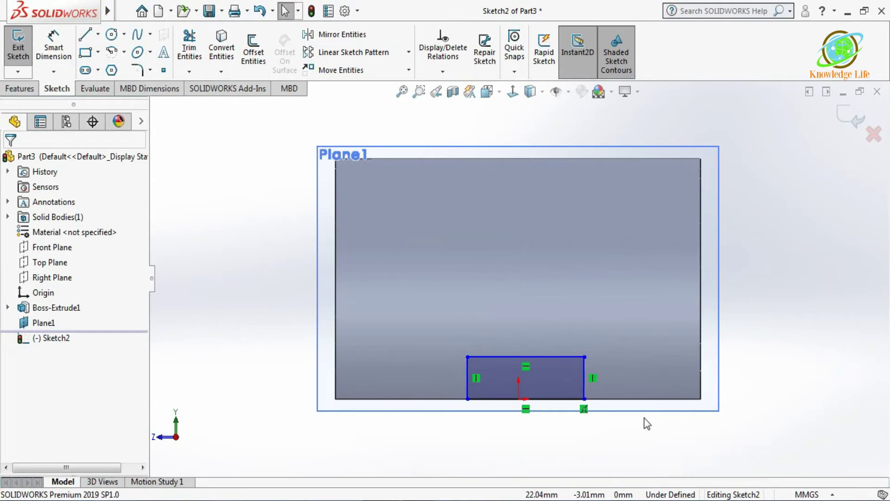
Step: Dimension the rectangle 48 mm wide and 16 mm high
{"action": "left_click", "coordinate": [54, 46]}
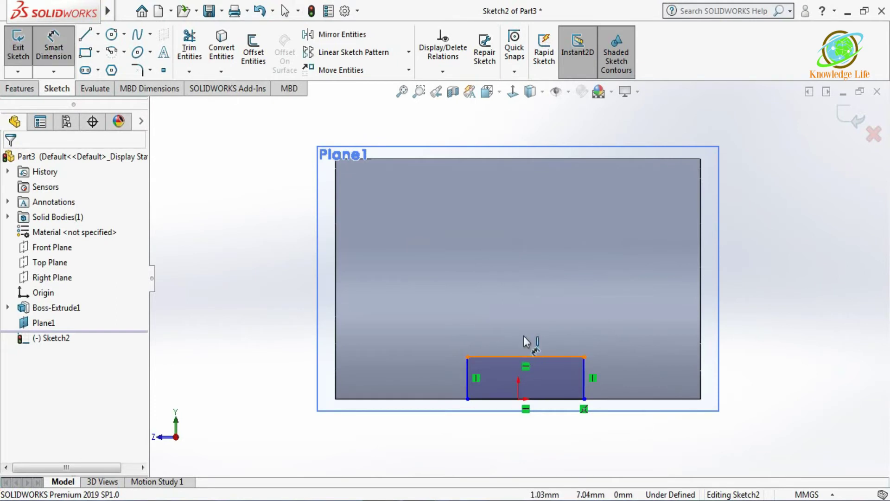
{"action": "left_click", "coordinate": [526, 356]}
{"action": "left_click", "coordinate": [525, 319]}
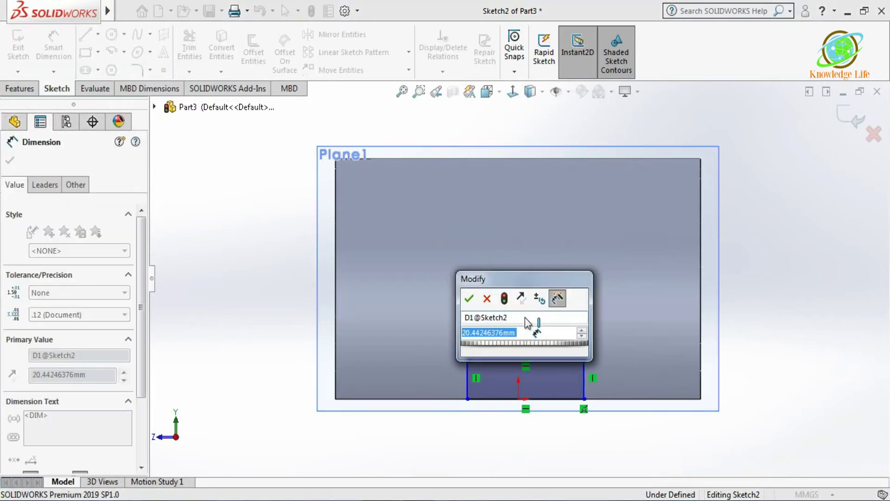
{"action": "type", "text": "48"}
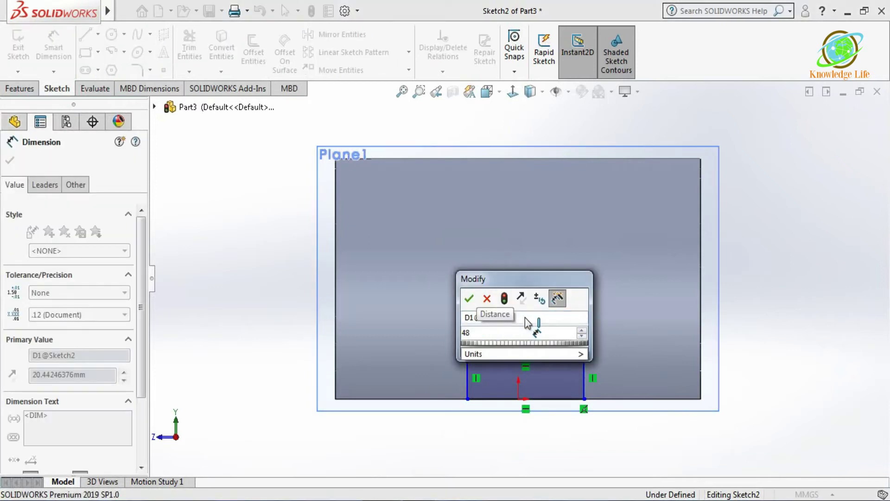
{"action": "key", "text": "Return"}
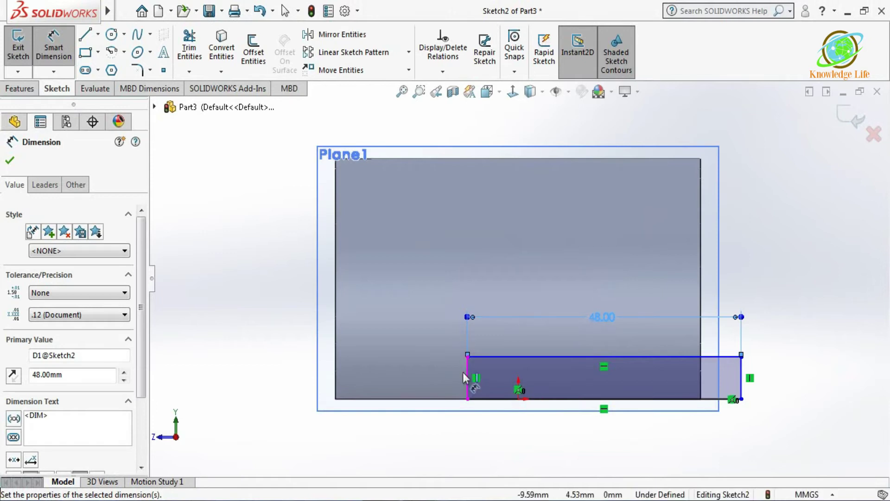
{"action": "left_click", "coordinate": [472, 380]}
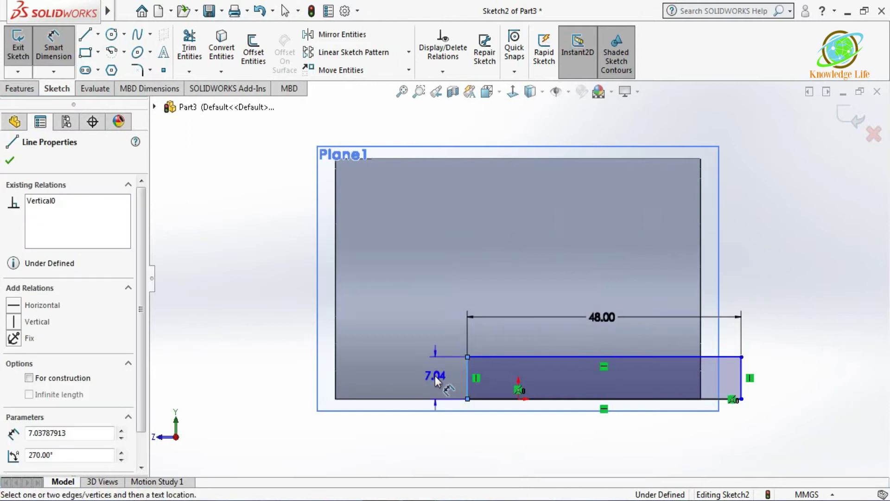
{"action": "left_click", "coordinate": [434, 378]}
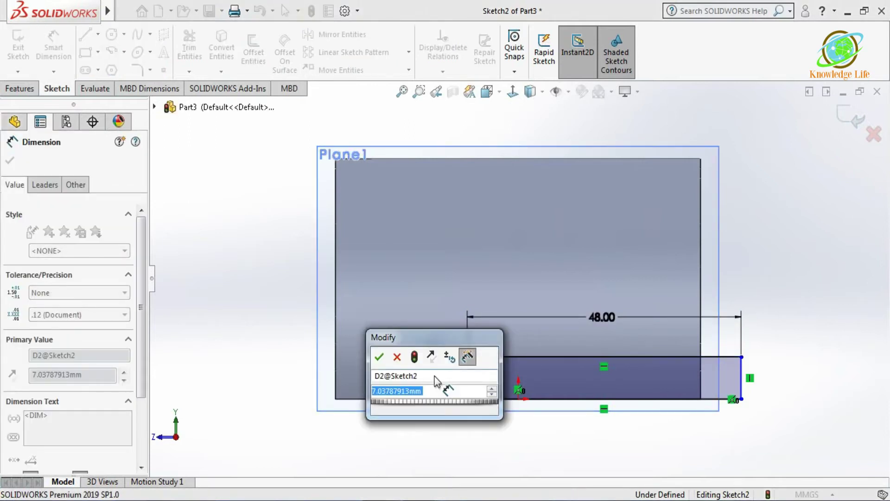
{"action": "type", "text": "16"}
{"action": "key", "text": "Return"}
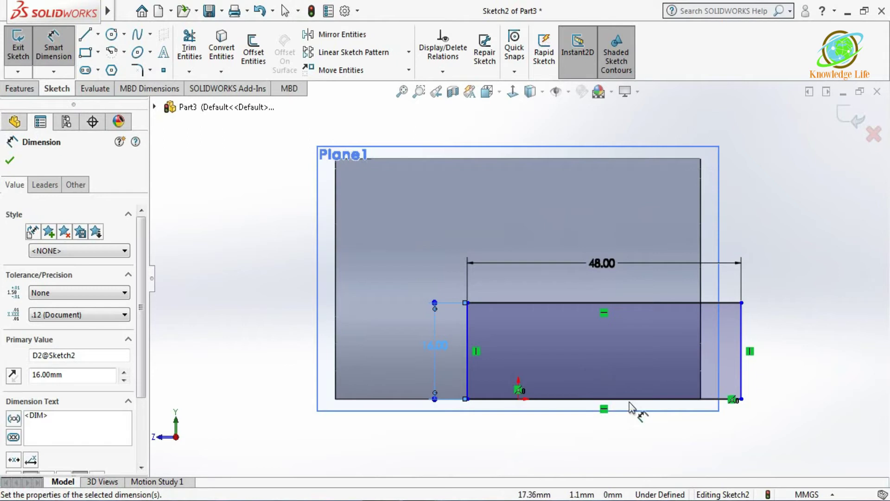
{"action": "key", "text": "Escape"}
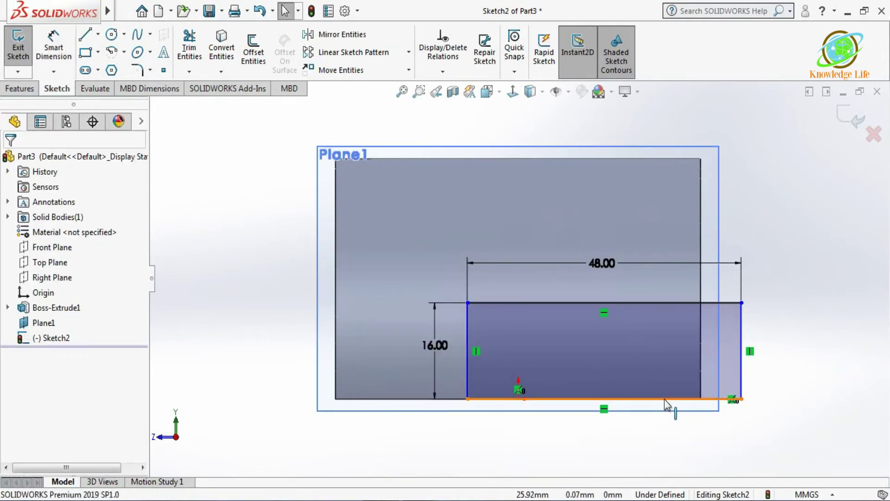
Step: Centre the rectangle's bottom line on the origin with a Midpoint relation and exit the sketch
{"action": "left_click", "coordinate": [665, 399]}
{"action": "left_click", "coordinate": [518, 399], "text": "ctrl"}
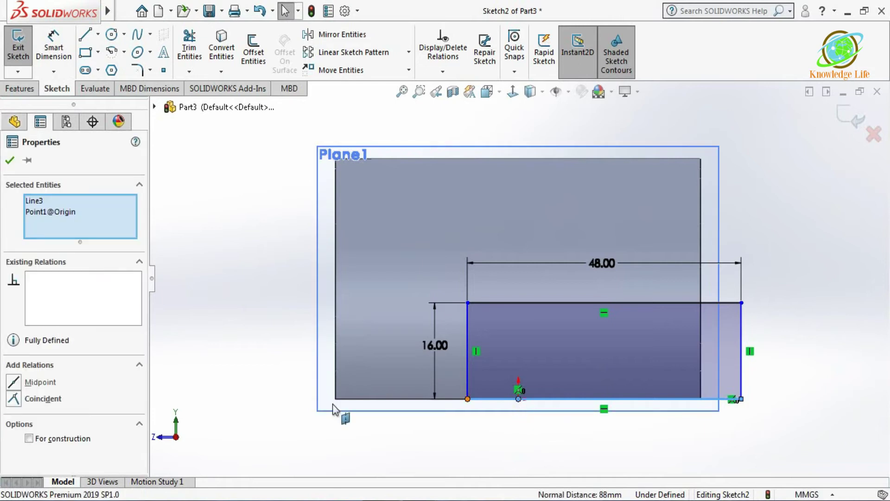
{"action": "left_click", "coordinate": [14, 383]}
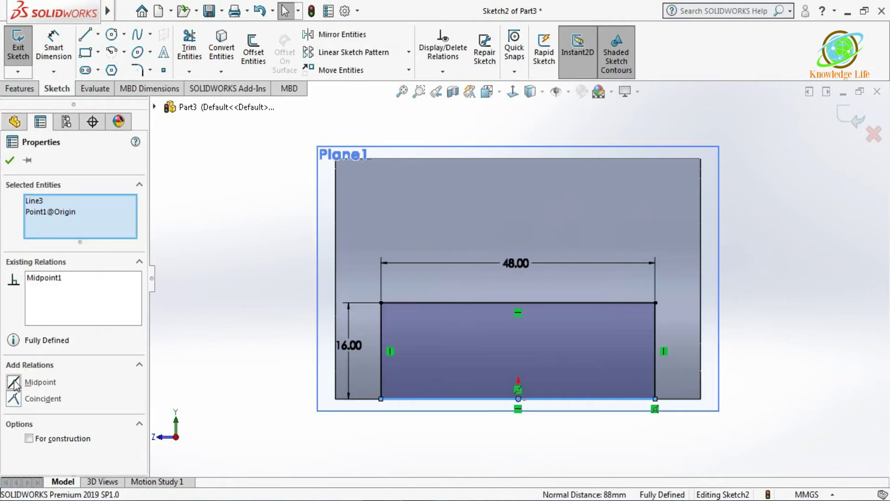
{"action": "left_click", "coordinate": [10, 161]}
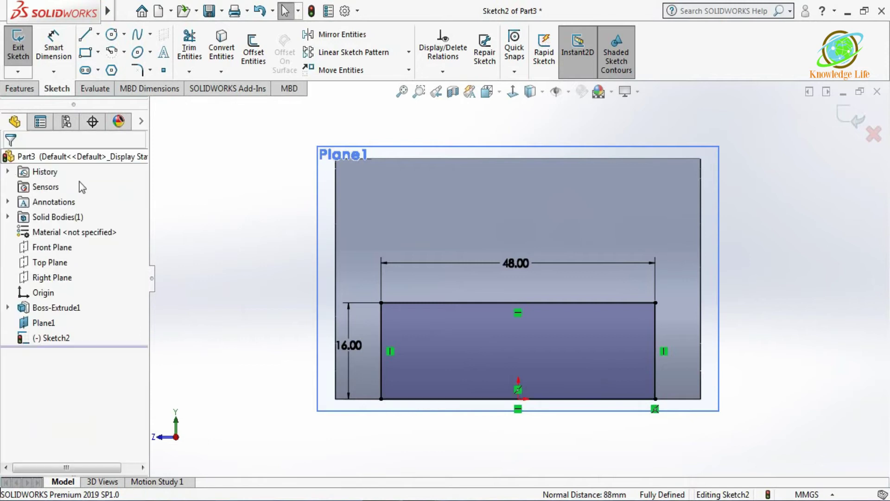
{"action": "left_click", "coordinate": [853, 119]}
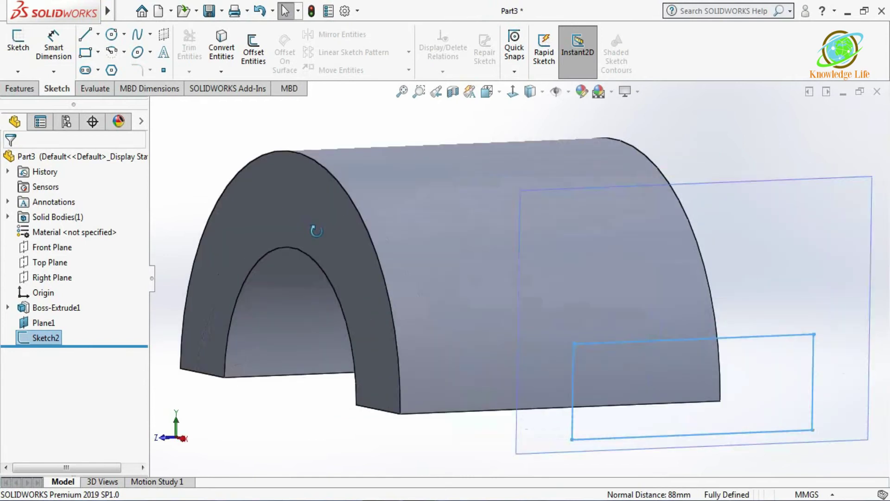
Step: Extrude the rectangle in the reversed direction toward the half-ring body with the Up To Next end condition
{"action": "left_click", "coordinate": [19, 88]}
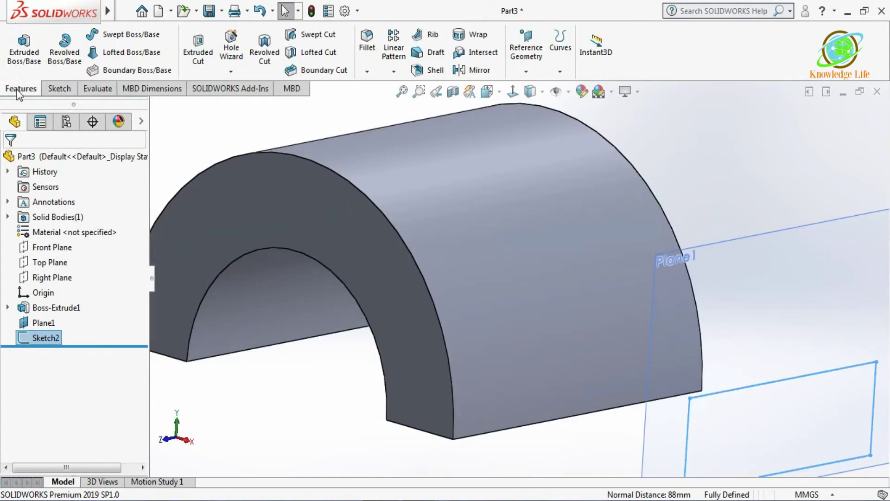
{"action": "left_click", "coordinate": [21, 57]}
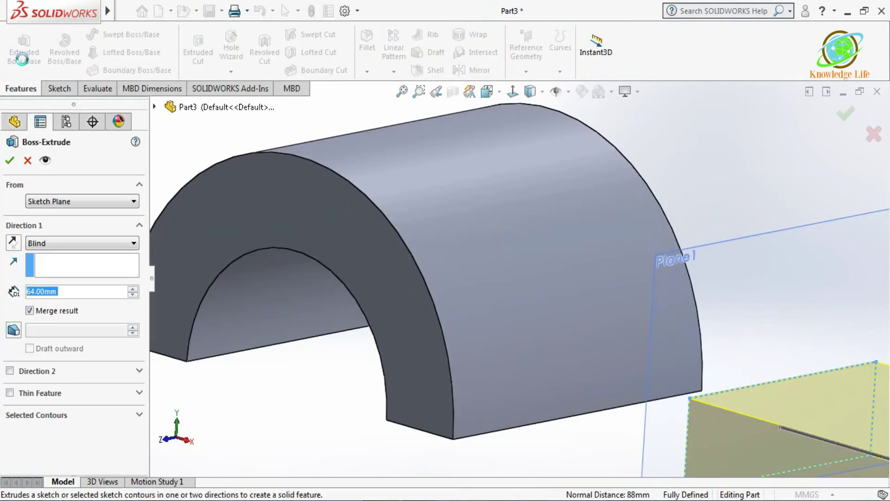
{"action": "left_click", "coordinate": [13, 242]}
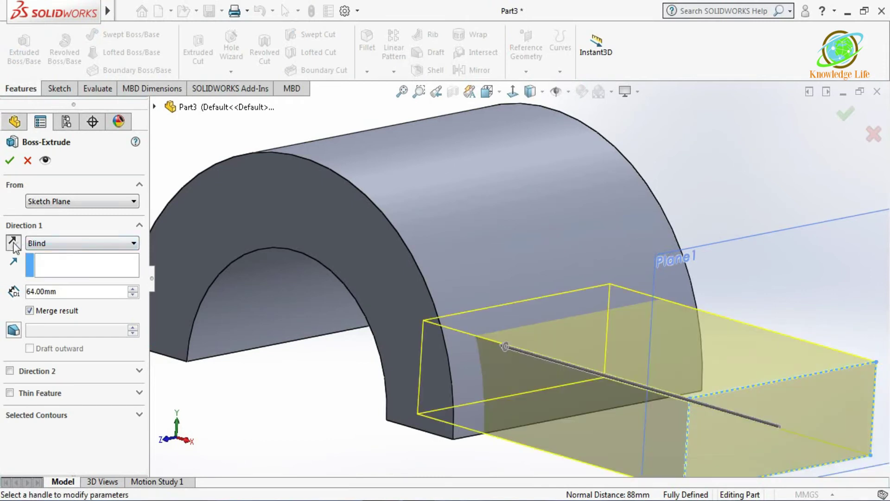
{"action": "left_click", "coordinate": [75, 247]}
{"action": "left_click", "coordinate": [91, 272]}
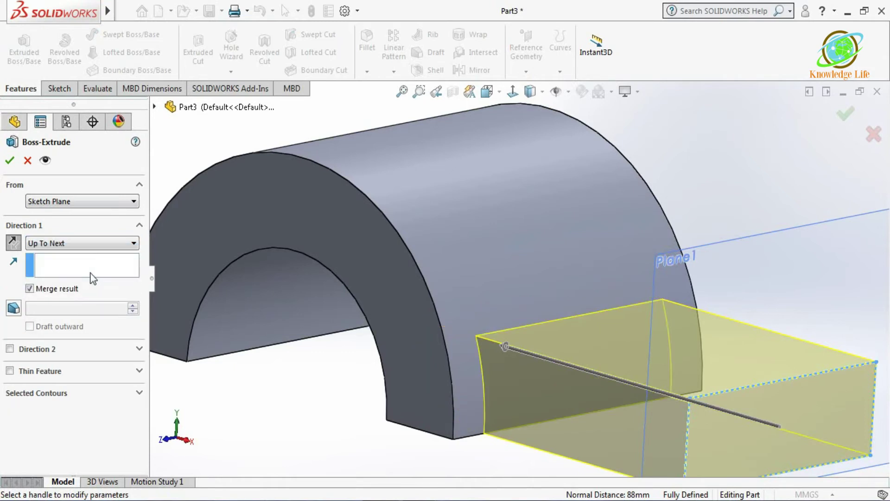
{"action": "left_click", "coordinate": [9, 160]}
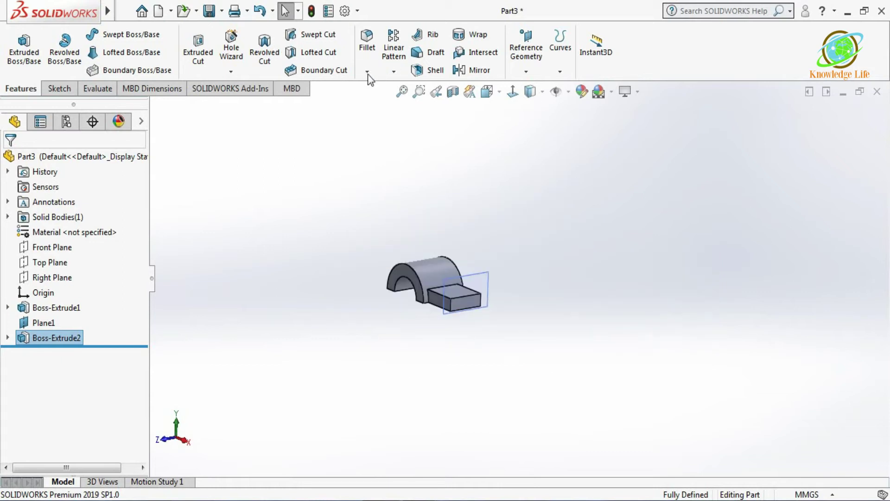
Step: Round the outer end of the rectangular block with a Full Round Fillet across its two side faces and end face
{"action": "left_click", "coordinate": [387, 91]}
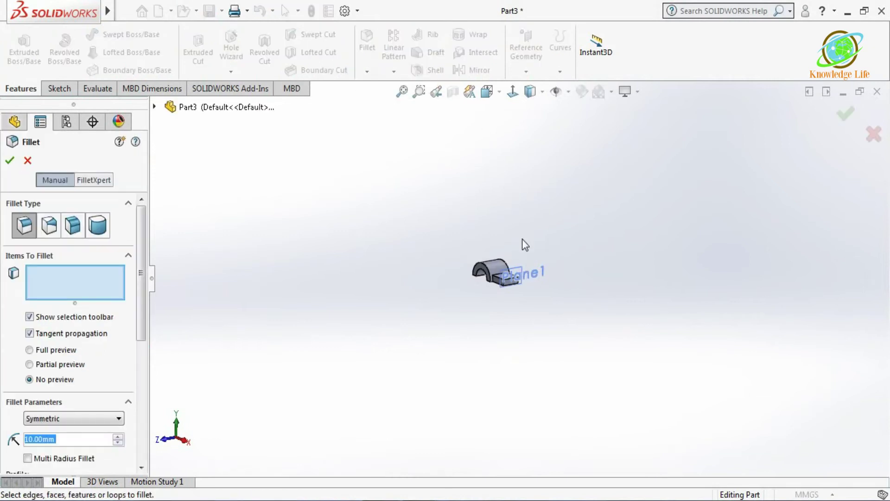
{"action": "left_click", "coordinate": [98, 226]}
{"action": "key", "text": "f"}
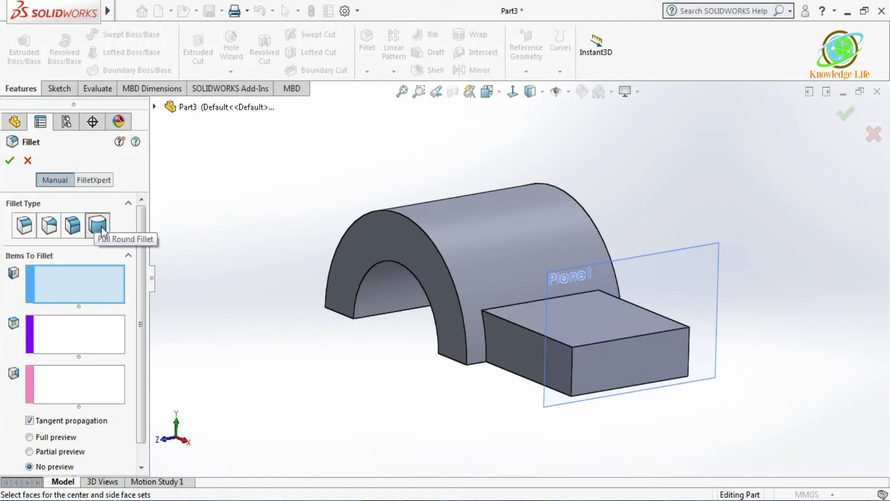
{"action": "left_click", "coordinate": [506, 341]}
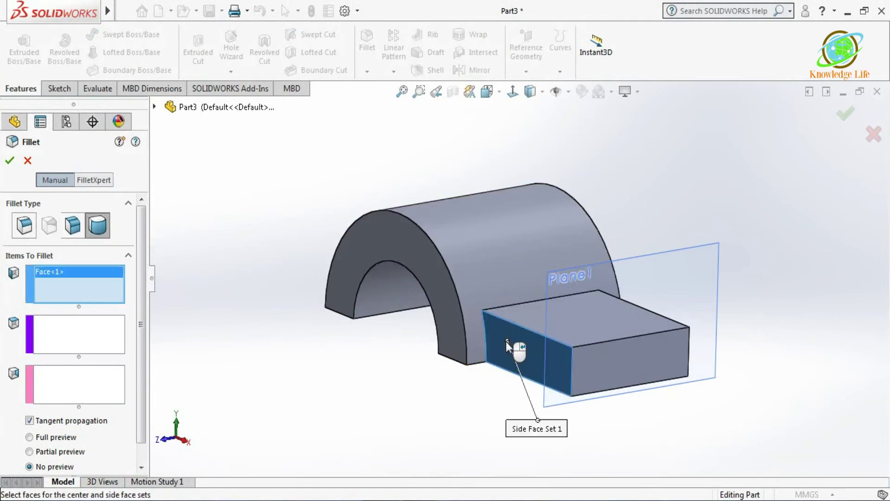
{"action": "left_click", "coordinate": [602, 365]}
{"action": "middle_click_drag", "start_coordinate": [813, 274], "coordinate": [379, 330]}
{"action": "left_click", "coordinate": [82, 390]}
{"action": "left_click", "coordinate": [277, 357]}
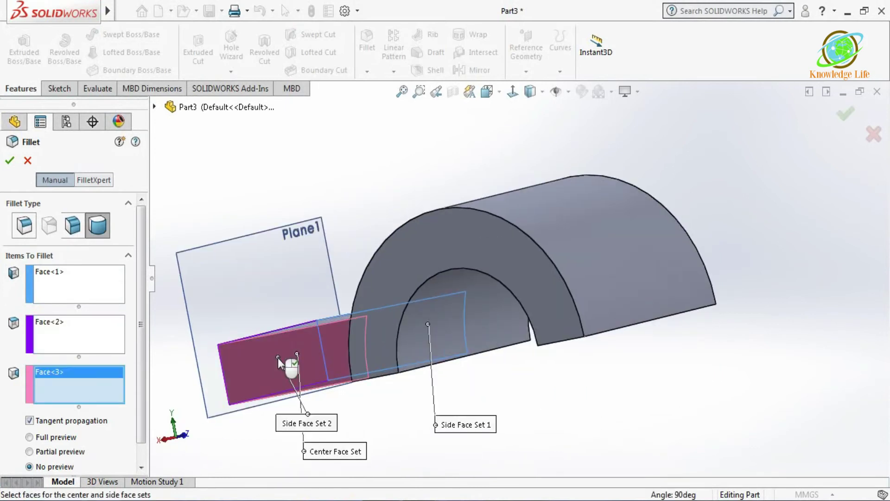
{"action": "key", "text": "z"}
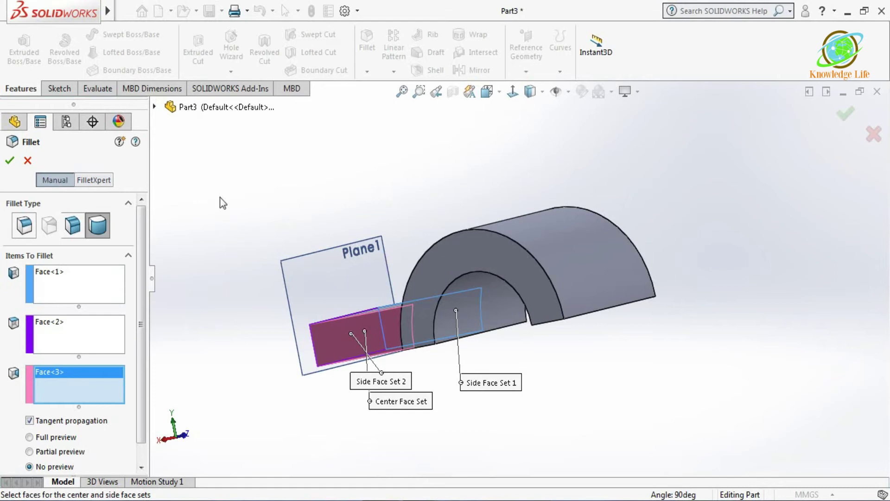
{"action": "left_click", "coordinate": [9, 160]}
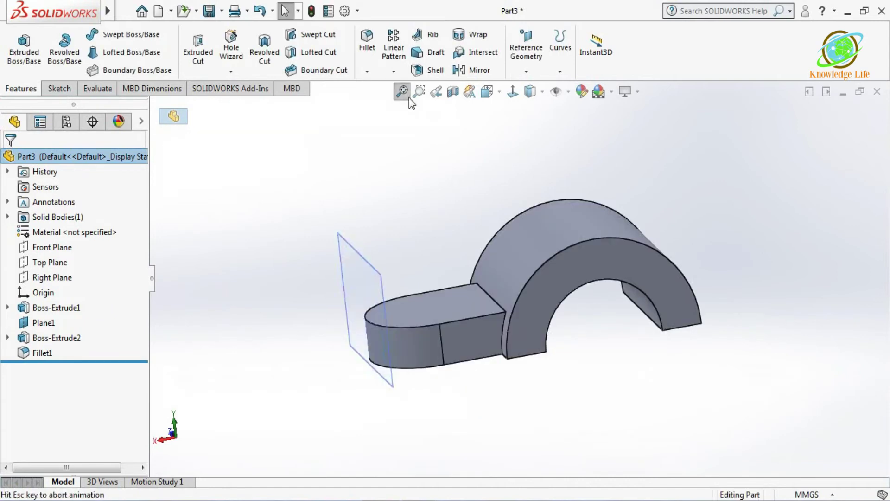
Step: Start a sketch on the rounded tab's top face, view it face-on and draw a circle inside the rounded end
{"action": "left_click", "coordinate": [433, 300]}
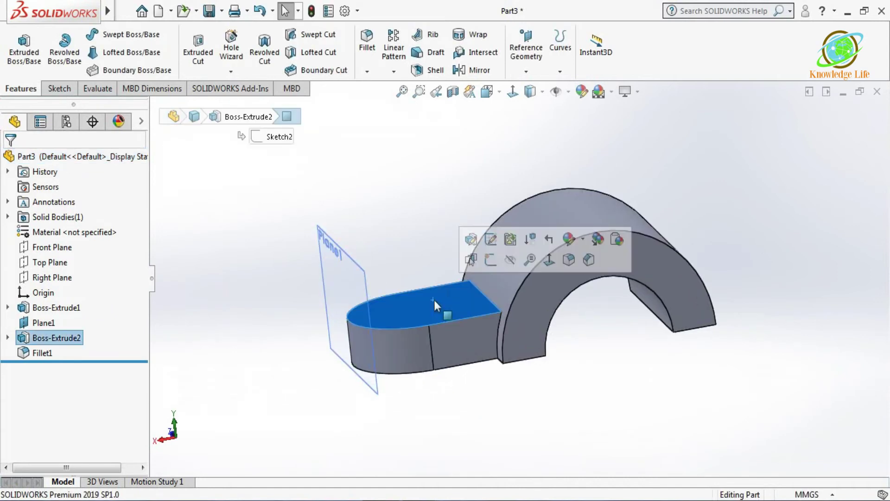
{"action": "left_click", "coordinate": [490, 259]}
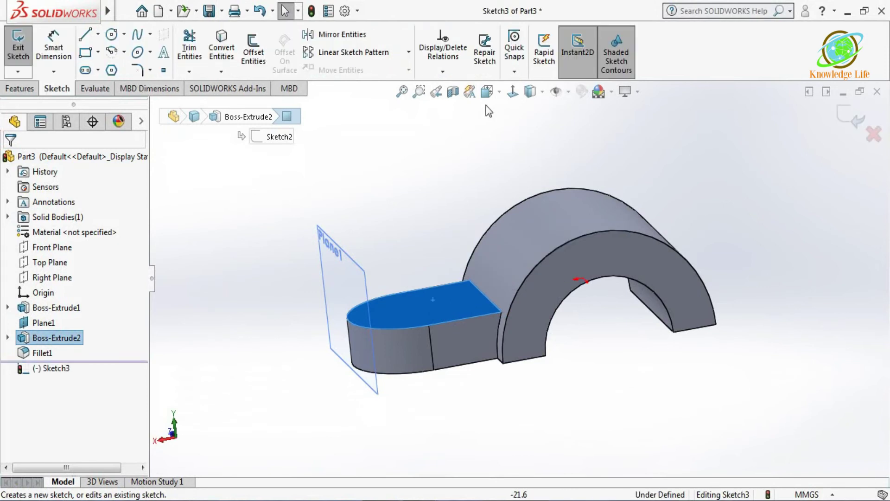
{"action": "left_click", "coordinate": [512, 92]}
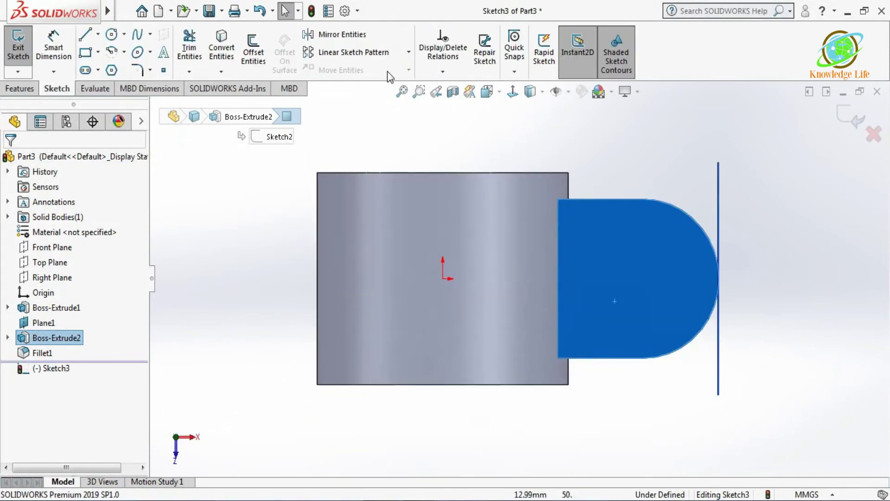
{"action": "left_click", "coordinate": [111, 34]}
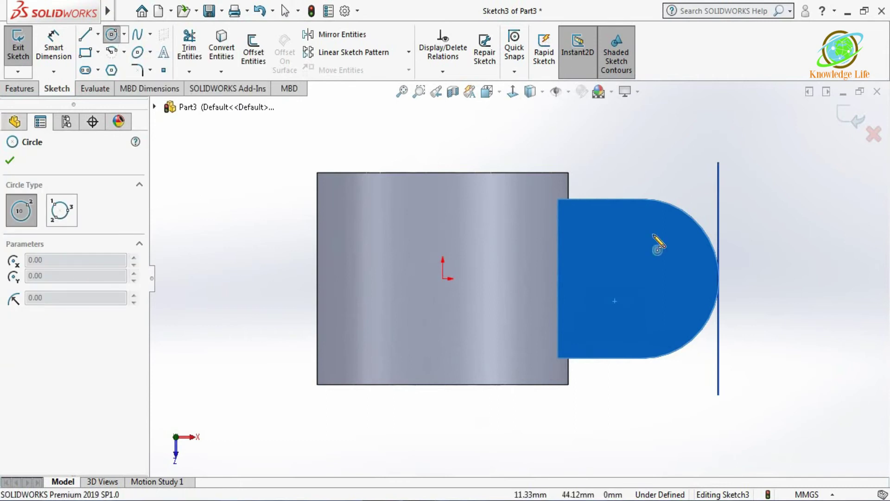
{"action": "left_click", "coordinate": [656, 273]}
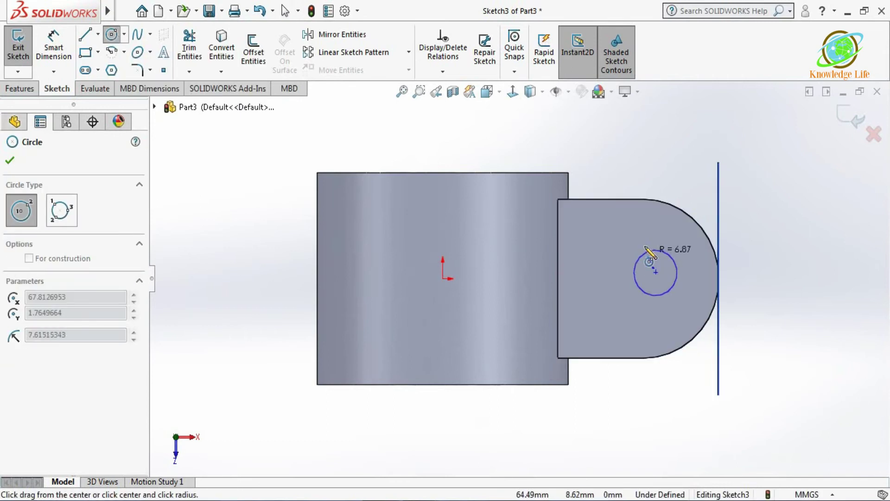
{"action": "left_click", "coordinate": [675, 253]}
Step: Dimension the circle on the tab's top face to a 24 mm diameter
{"action": "left_click", "coordinate": [63, 49]}
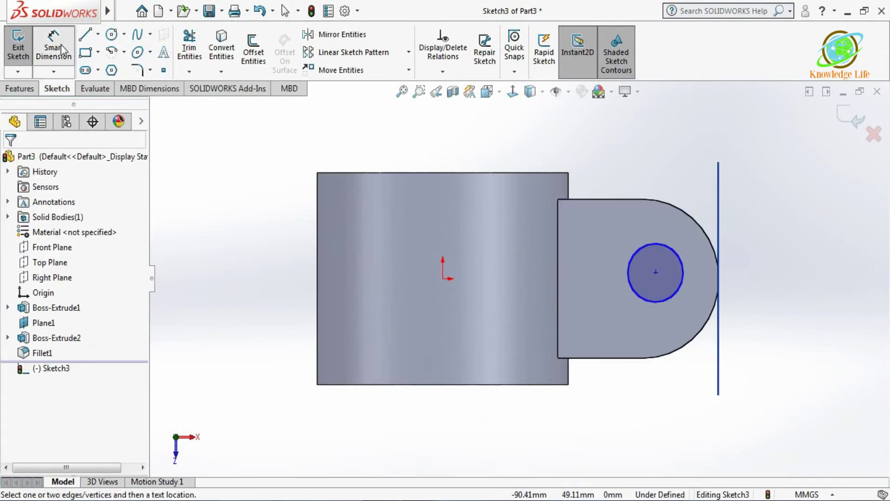
{"action": "left_click", "coordinate": [669, 252]}
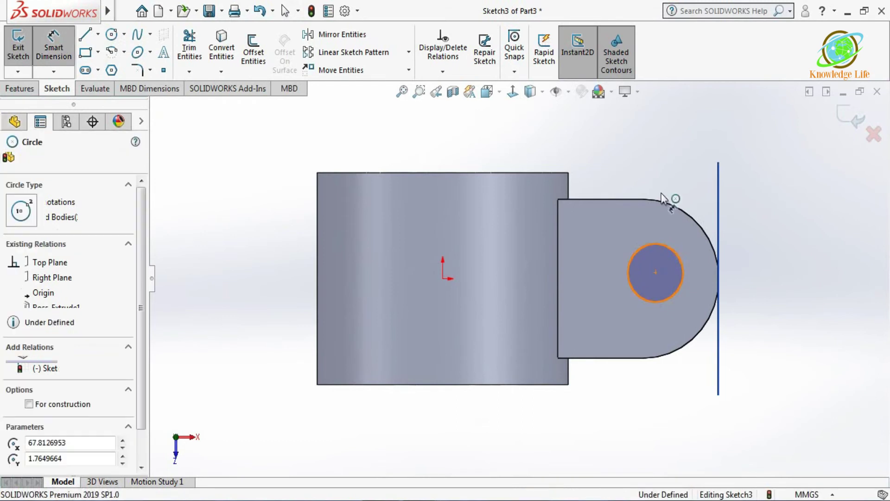
{"action": "left_click", "coordinate": [666, 146]}
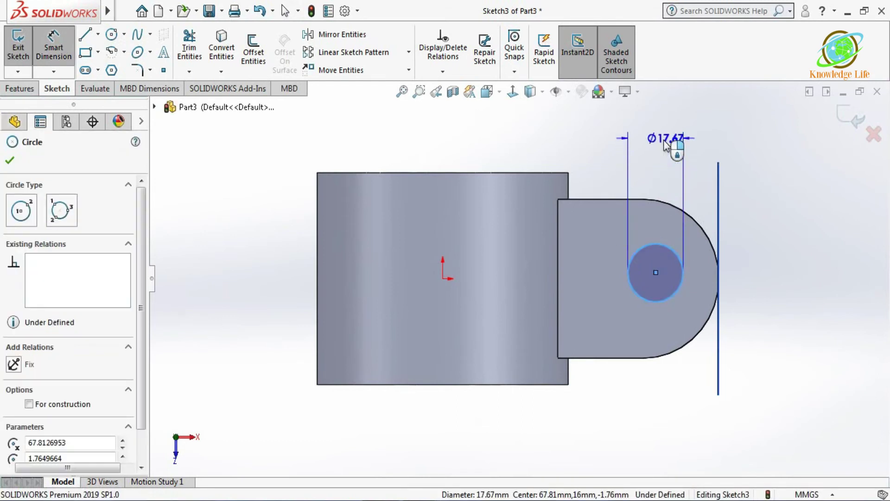
{"action": "key", "text": "Return"}
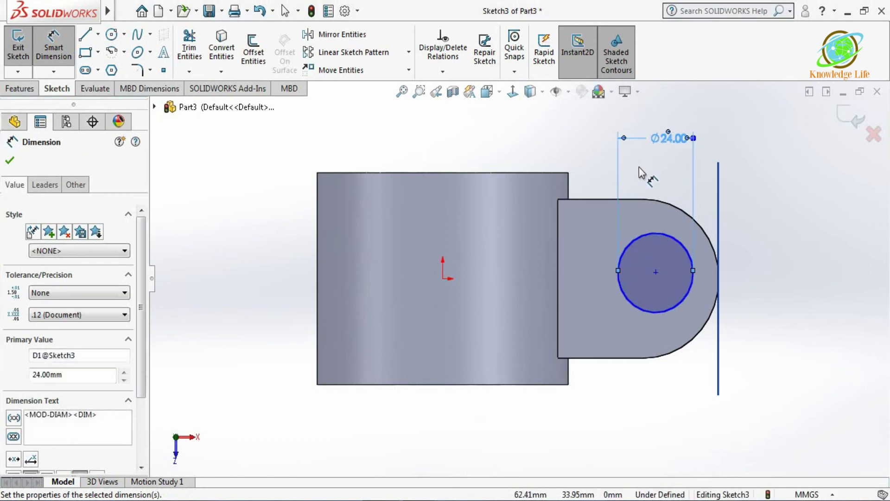
{"action": "key", "text": "Escape"}
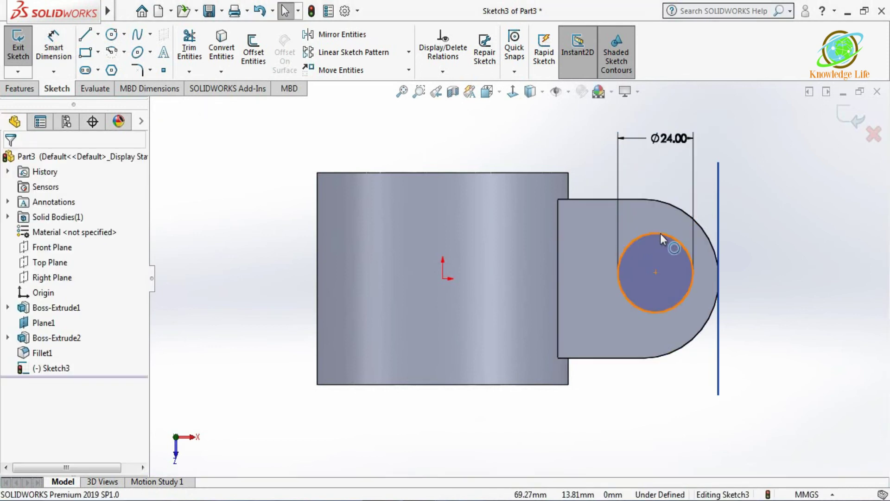
Step: Make the circle concentric with the tab's rounded outer edge and exit the sketch
{"action": "left_click", "coordinate": [660, 233]}
{"action": "left_click", "coordinate": [674, 204], "text": "ctrl"}
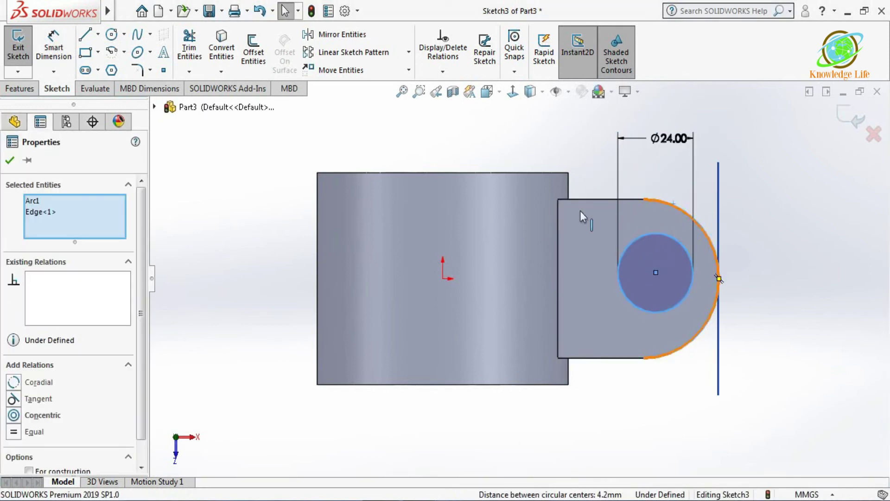
{"action": "left_click", "coordinate": [14, 415]}
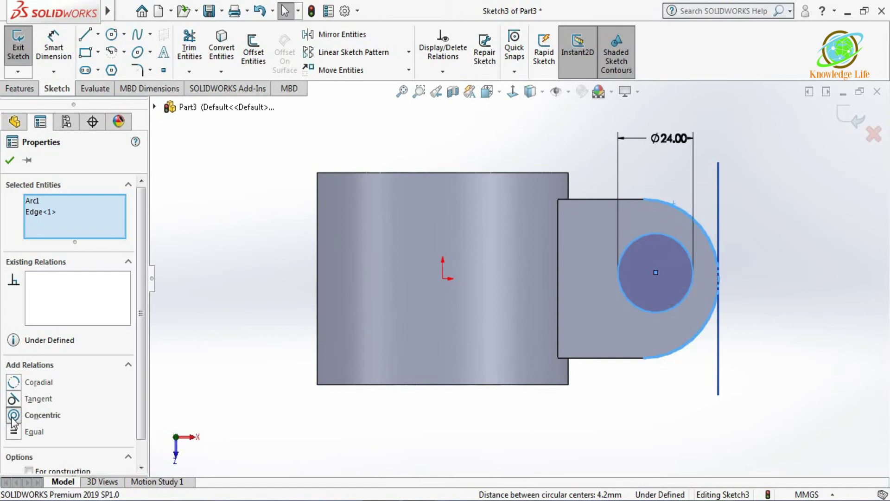
{"action": "left_click", "coordinate": [10, 161]}
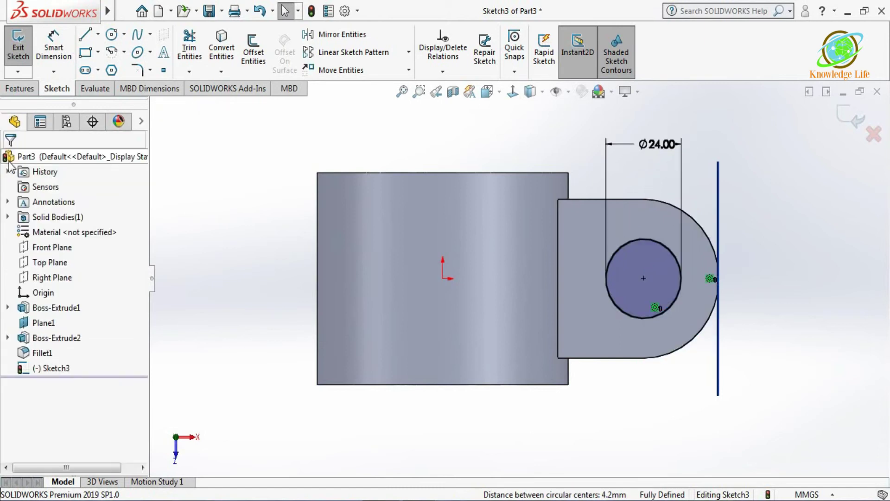
{"action": "left_click", "coordinate": [859, 122]}
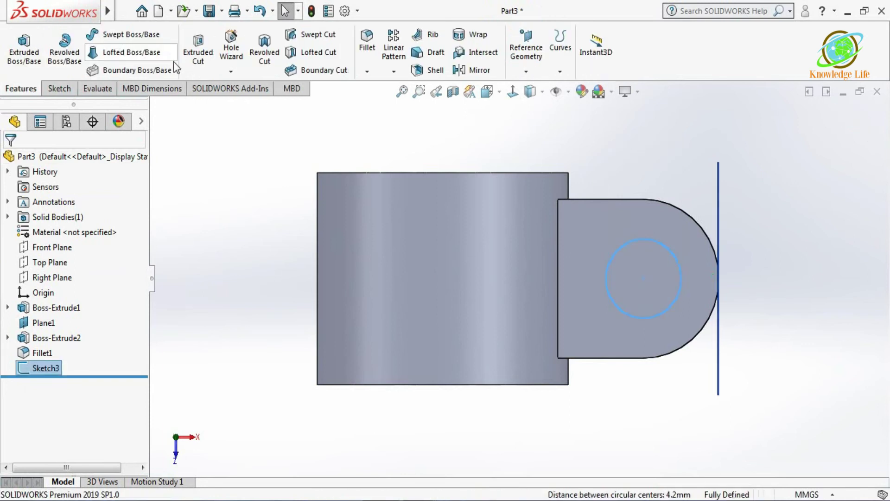
Step: Cut the circle through the tab with an Extruded Cut using the Up To Next end condition
{"action": "left_click", "coordinate": [198, 52]}
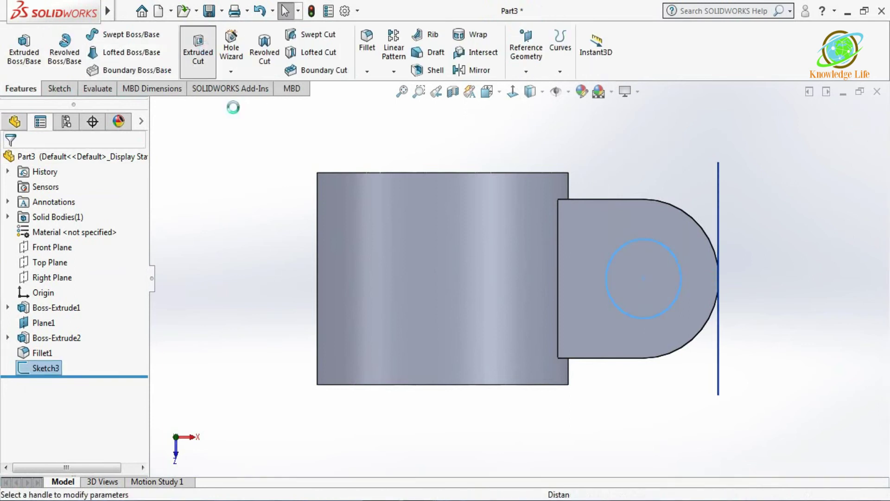
{"action": "middle_click_drag", "start_coordinate": [443, 409], "coordinate": [468, 325]}
{"action": "left_click", "coordinate": [69, 243]}
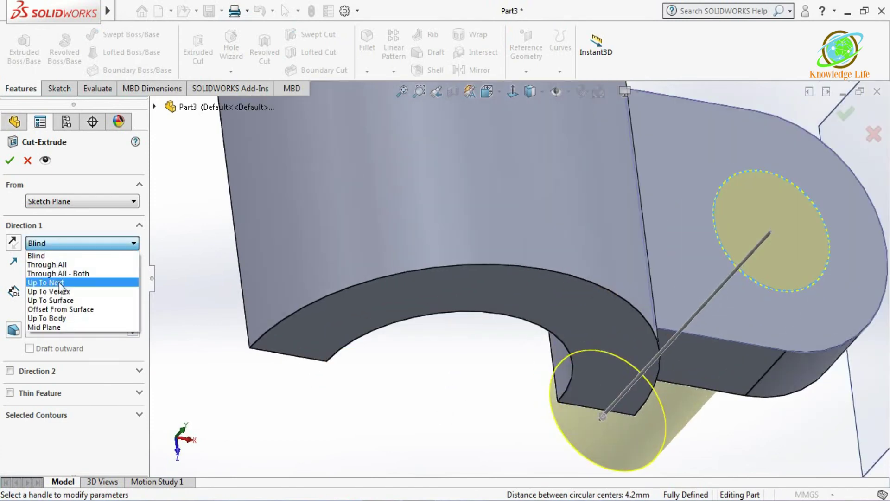
{"action": "left_click", "coordinate": [61, 282]}
{"action": "left_click", "coordinate": [9, 160]}
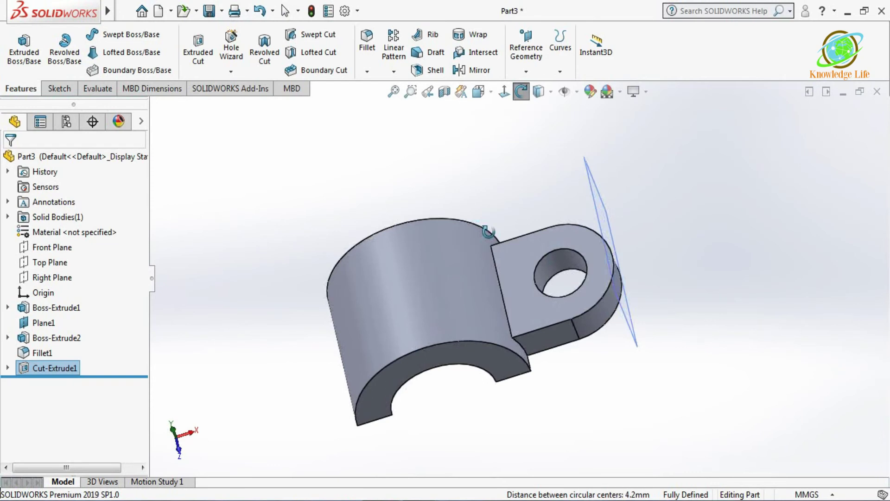
{"action": "key", "text": "Escape"}
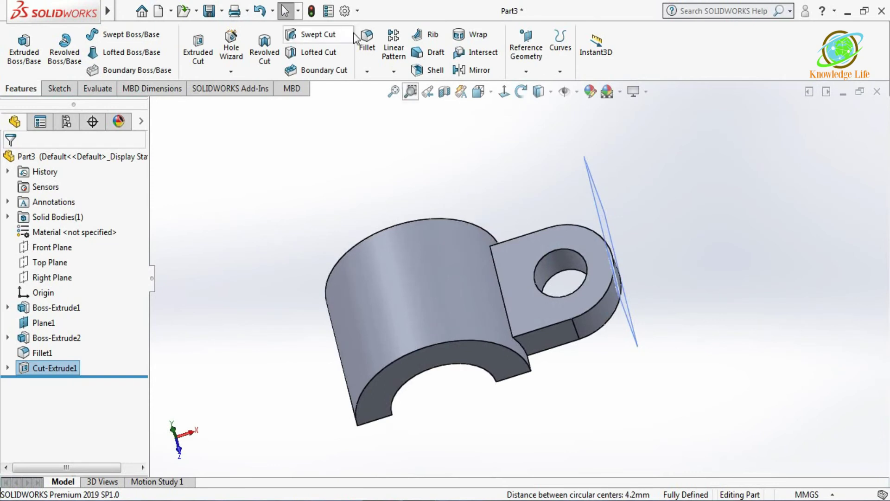
Step: Start a constant size fillet of 2 mm radius on the edge where the tab's top face meets the half-ring body
{"action": "left_click", "coordinate": [366, 71]}
{"action": "left_click", "coordinate": [374, 88]}
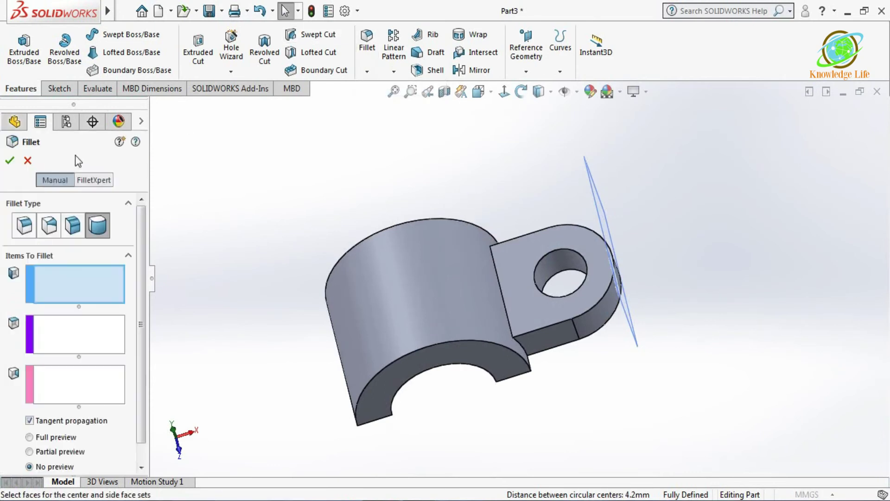
{"action": "left_click", "coordinate": [24, 226]}
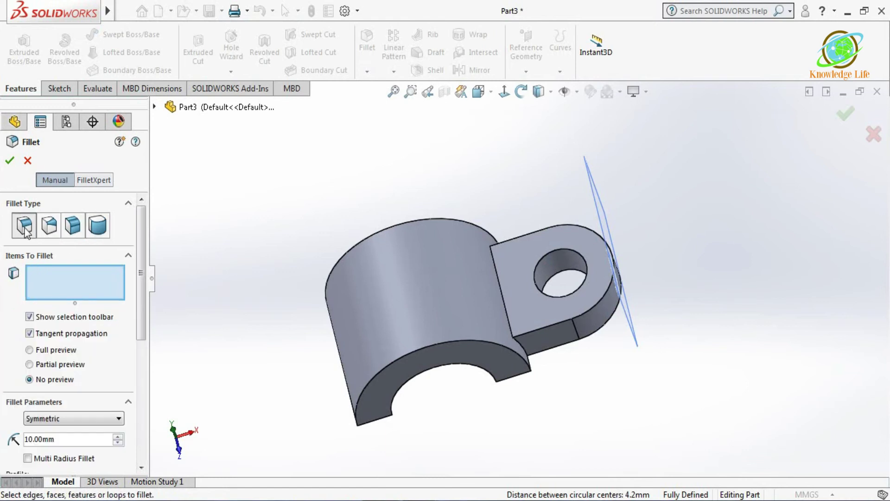
{"action": "left_click", "coordinate": [498, 277]}
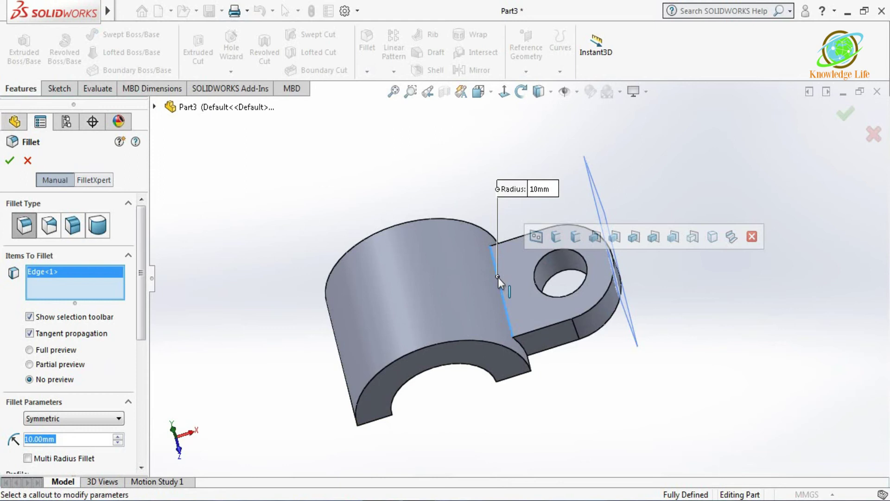
{"action": "type", "text": "2"}
{"action": "key", "text": "Return"}
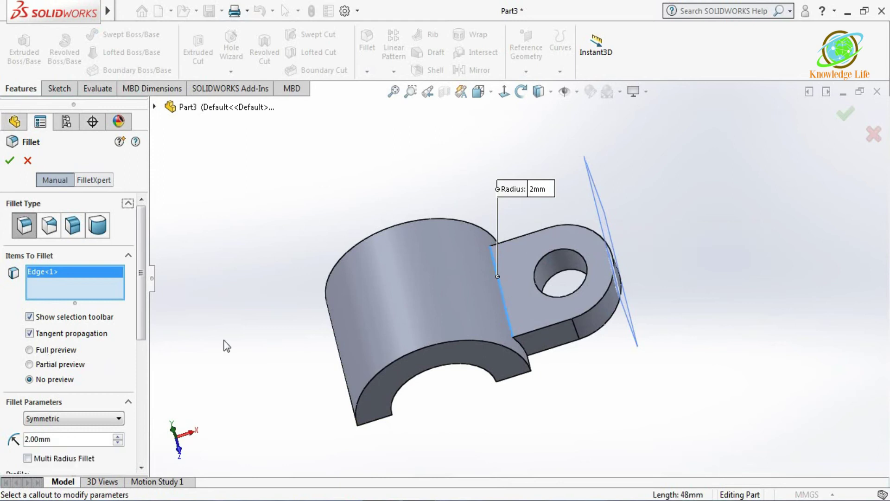
Step: Add the two edges where the tab's side faces meet the half-ring body, turn on the full preview and apply the fillet
{"action": "scroll", "coordinate": [522, 355], "scroll_direction": "down", "scroll_amount": 2}
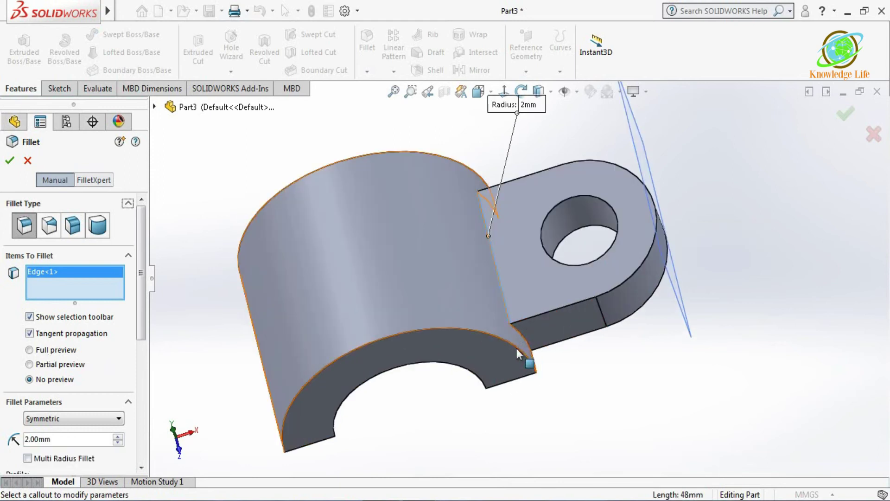
{"action": "scroll", "coordinate": [518, 333], "scroll_direction": "down", "scroll_amount": 2}
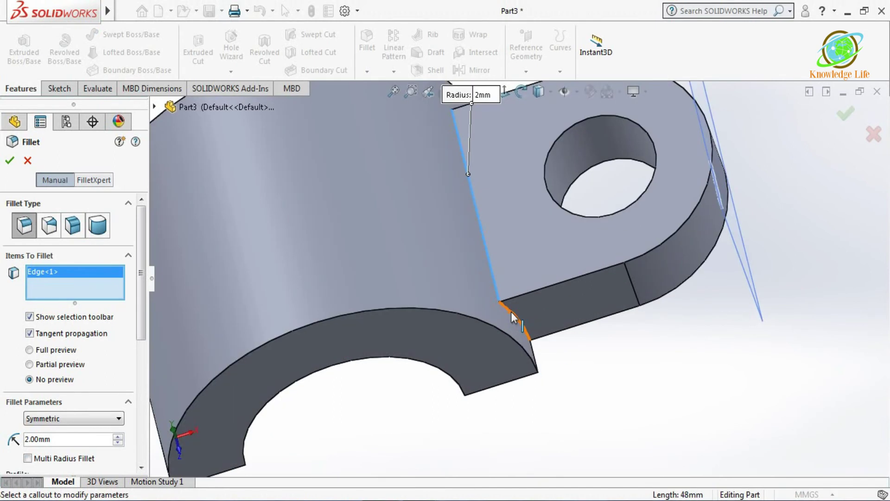
{"action": "left_click", "coordinate": [511, 312]}
{"action": "middle_click_drag", "start_coordinate": [610, 341], "coordinate": [669, 390]}
{"action": "middle_click_drag", "start_coordinate": [349, 235], "coordinate": [397, 294]}
{"action": "middle_click_drag", "start_coordinate": [351, 220], "coordinate": [448, 268]}
{"action": "left_click", "coordinate": [444, 275]}
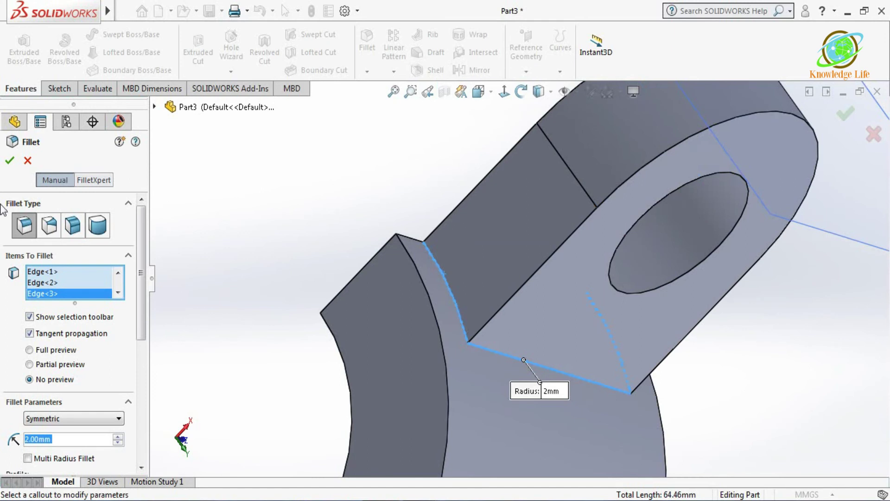
{"action": "scroll", "coordinate": [142, 324], "scroll_direction": "down", "scroll_amount": 1}
{"action": "scroll", "coordinate": [143, 321], "scroll_direction": "down", "scroll_amount": 3}
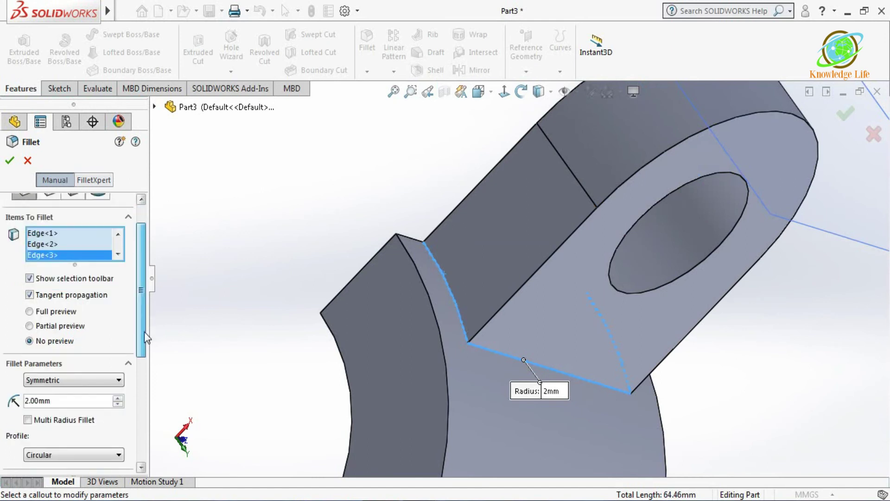
{"action": "left_click", "coordinate": [29, 304]}
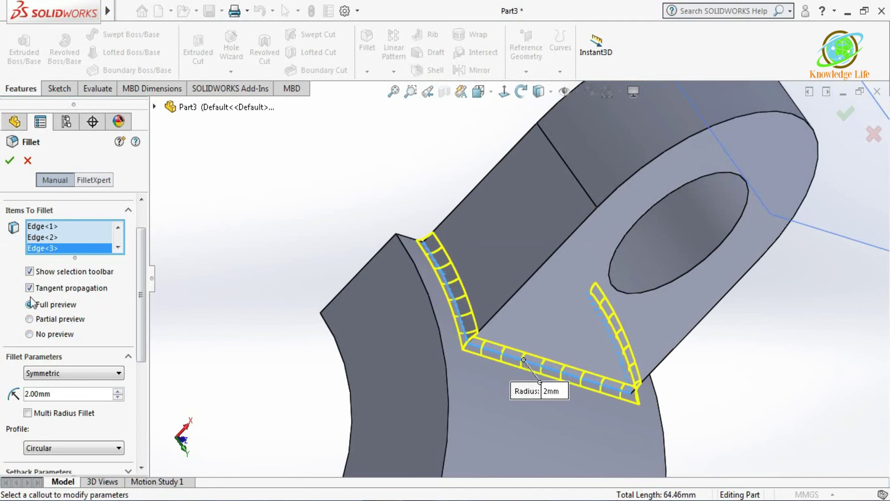
{"action": "left_click", "coordinate": [9, 160]}
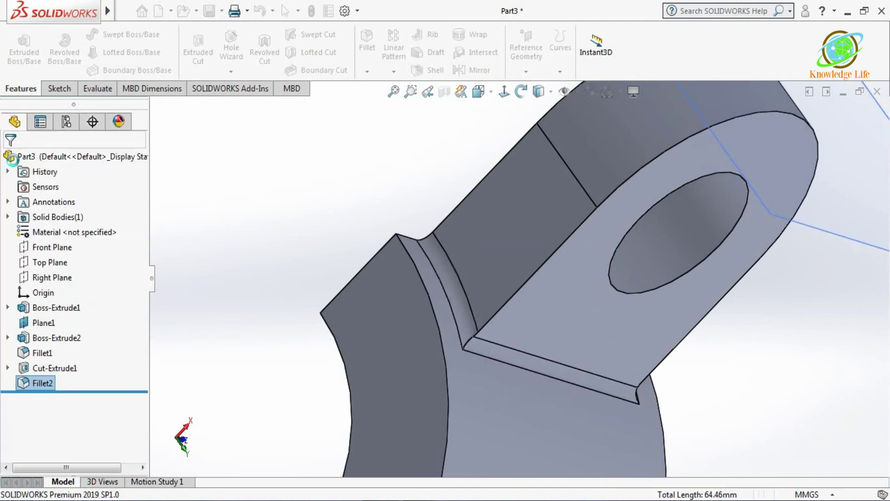
Step: Mirror Boss-Extrude2, Fillet1, Cut-Extrude1 and Fillet2 about the Right Plane to create the opposite tab
{"action": "scroll", "coordinate": [357, 190], "scroll_direction": "up", "scroll_amount": 5}
{"action": "middle_click_drag", "start_coordinate": [513, 329], "coordinate": [506, 191]}
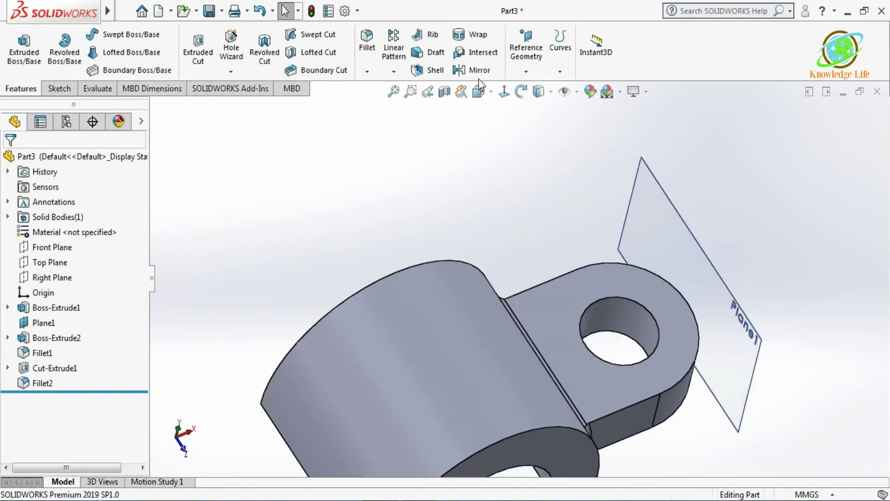
{"action": "key", "text": "z"}
{"action": "left_click", "coordinate": [51, 338]}
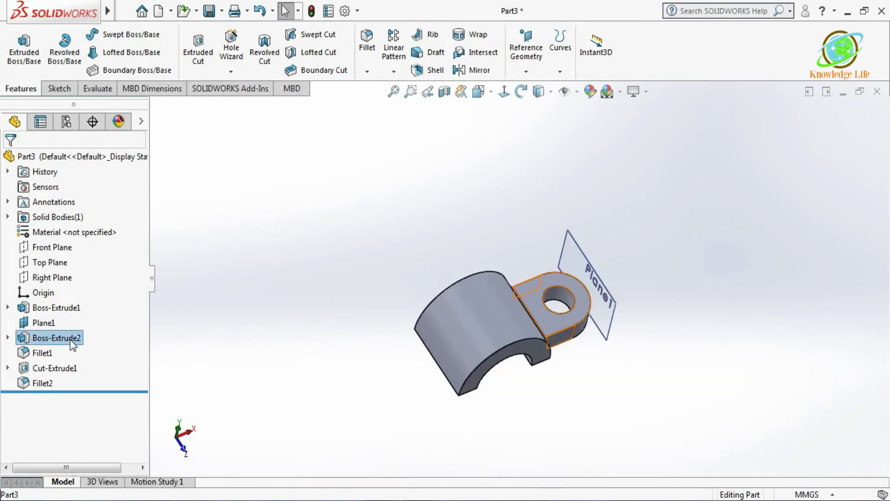
{"action": "left_click", "coordinate": [45, 352], "text": "ctrl"}
{"action": "left_click", "coordinate": [55, 368], "text": "ctrl"}
{"action": "left_click", "coordinate": [49, 381], "text": "ctrl"}
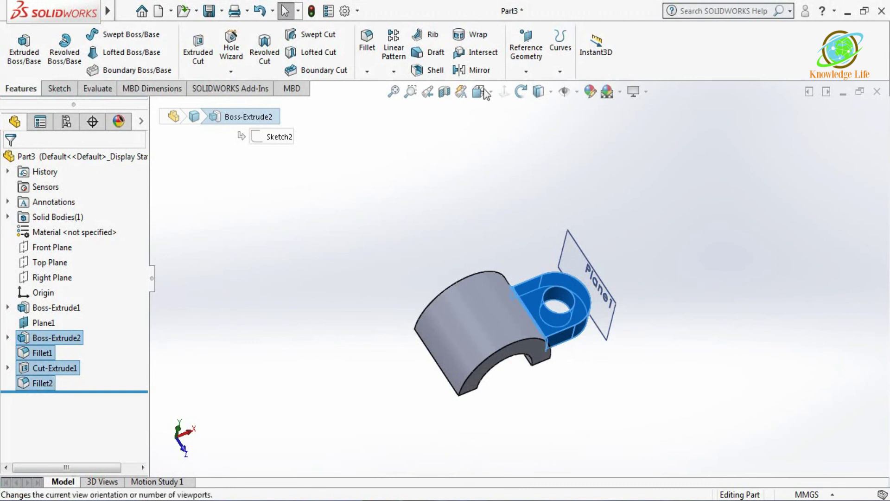
{"action": "left_click", "coordinate": [474, 70]}
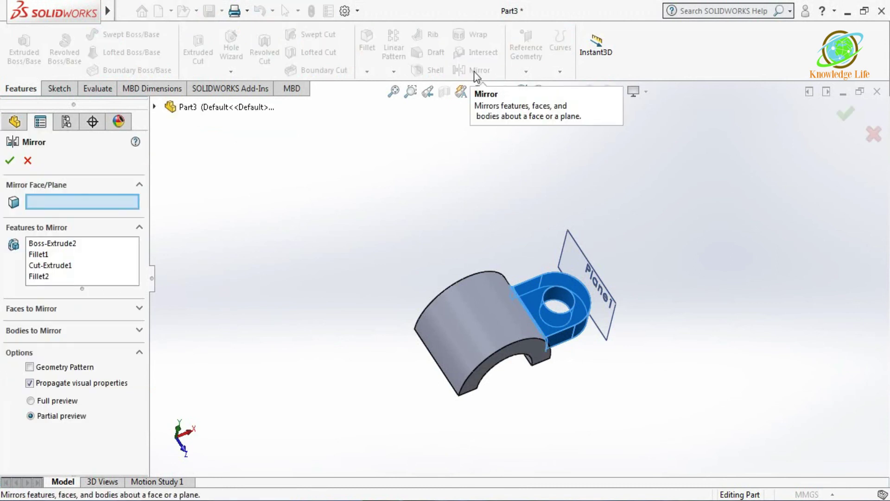
{"action": "left_click", "coordinate": [154, 107]}
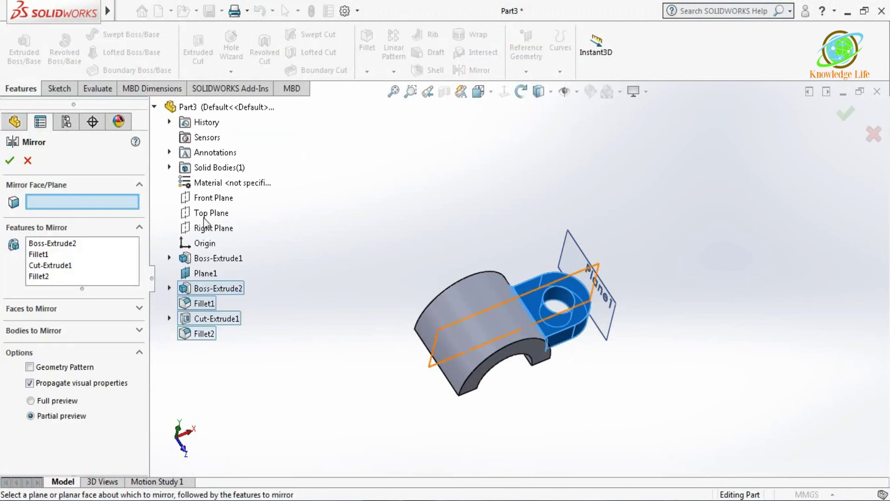
{"action": "left_click", "coordinate": [206, 228]}
{"action": "left_click", "coordinate": [9, 161]}
{"action": "left_click_drag", "start_coordinate": [599, 419], "coordinate": [504, 326]}
{"action": "key", "text": "Escape"}
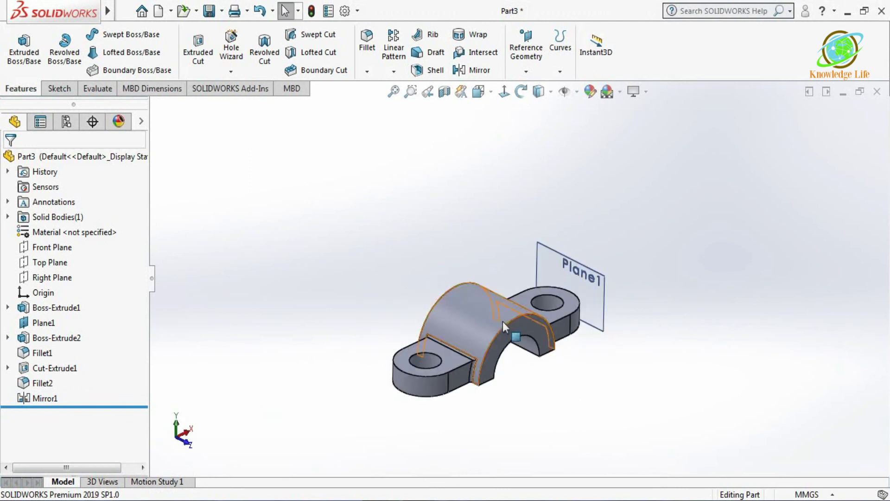
Step: Hide the reference plane Plane1 at the tab's outer end
{"action": "left_click", "coordinate": [603, 278]}
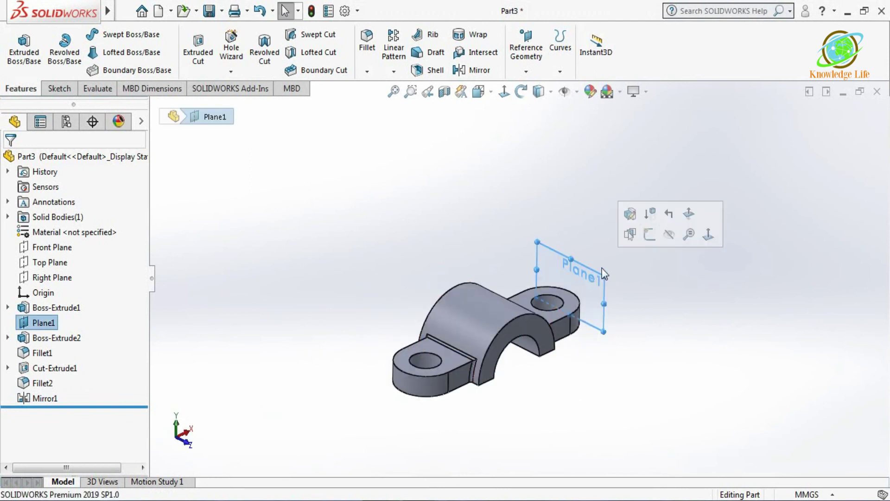
{"action": "left_click", "coordinate": [669, 236]}
{"action": "scroll", "coordinate": [580, 181], "scroll_direction": "down", "scroll_amount": 3}
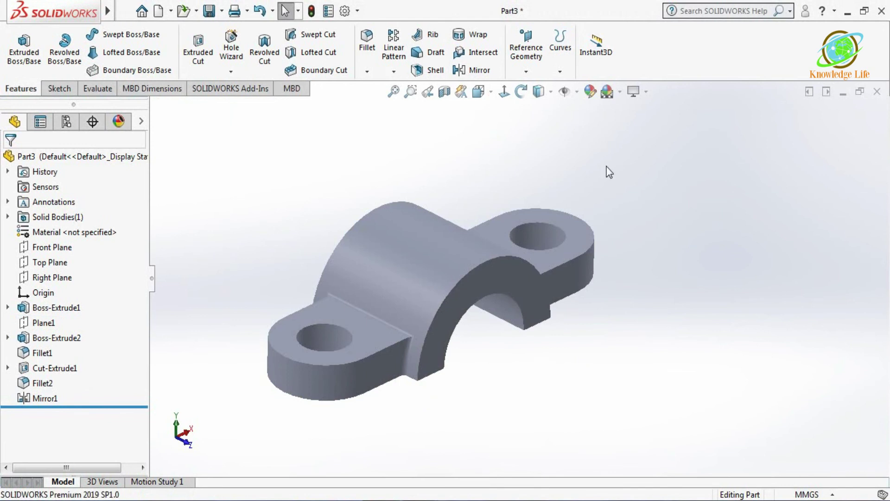
Step: Apply a light orange colour from the standard palette to the whole part and inspect the finished model
{"action": "left_click", "coordinate": [590, 92]}
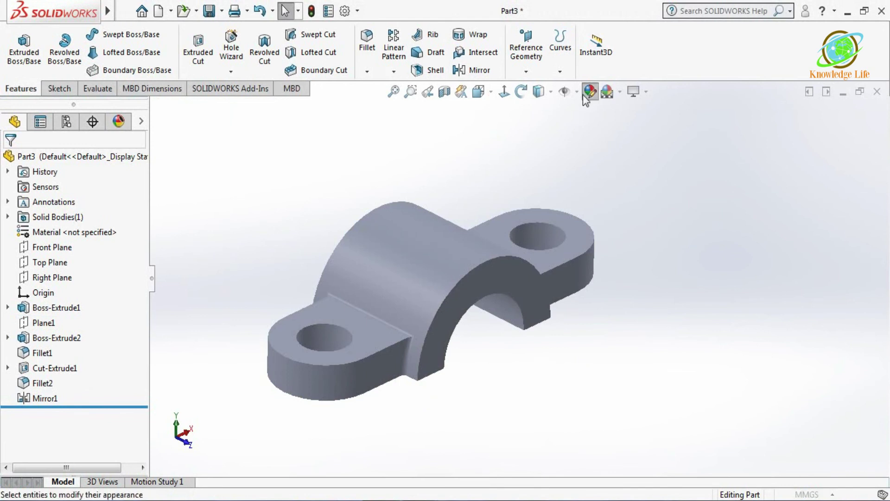
{"action": "left_click", "coordinate": [51, 436]}
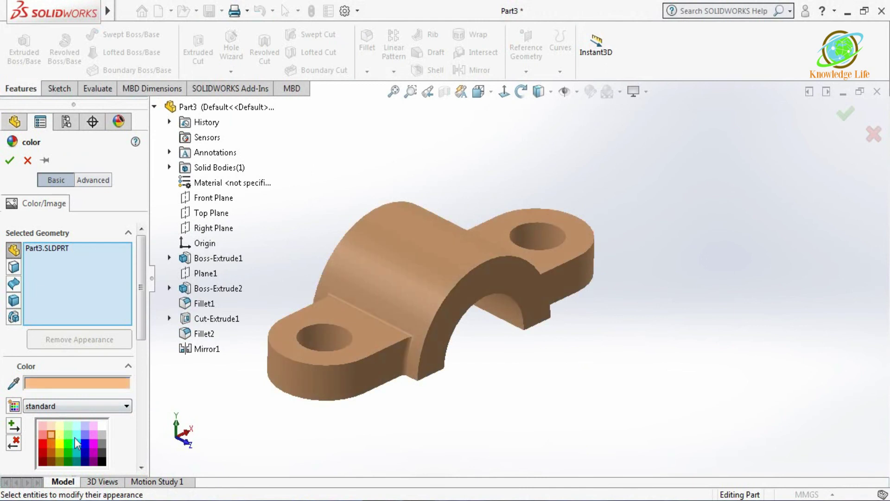
{"action": "left_click", "coordinate": [10, 160]}
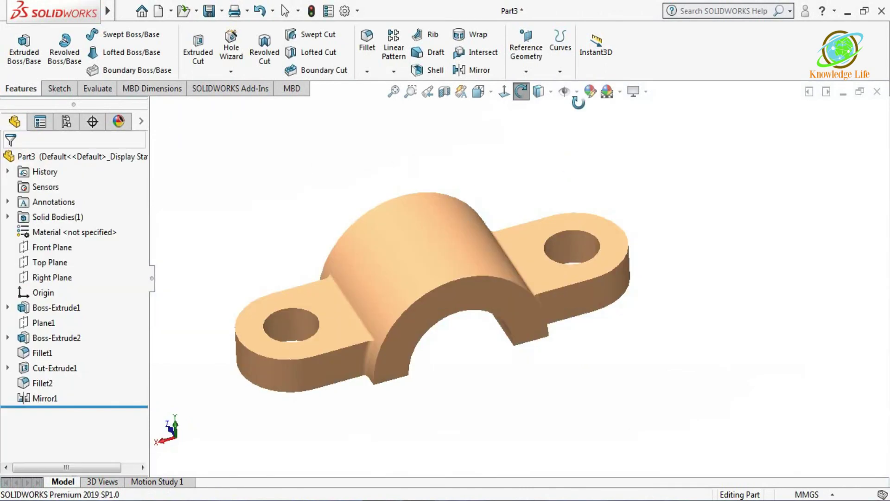
{"action": "left_click_drag", "start_coordinate": [529, 159], "coordinate": [463, 232]}
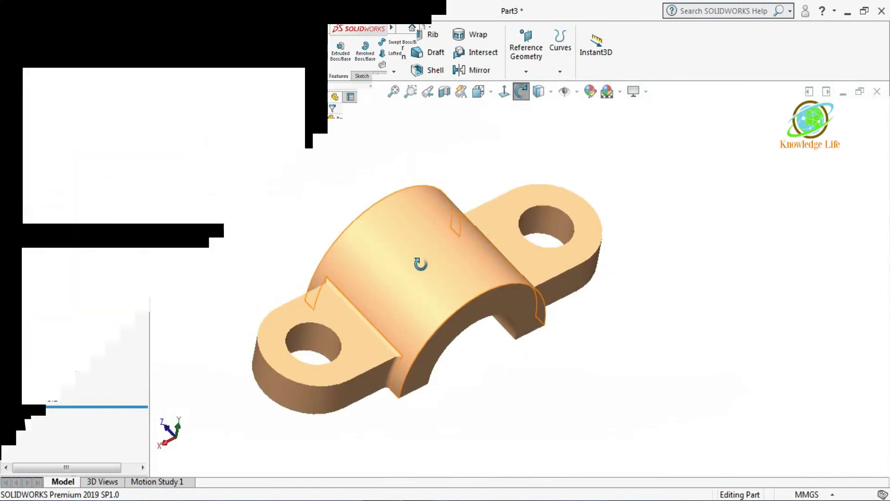